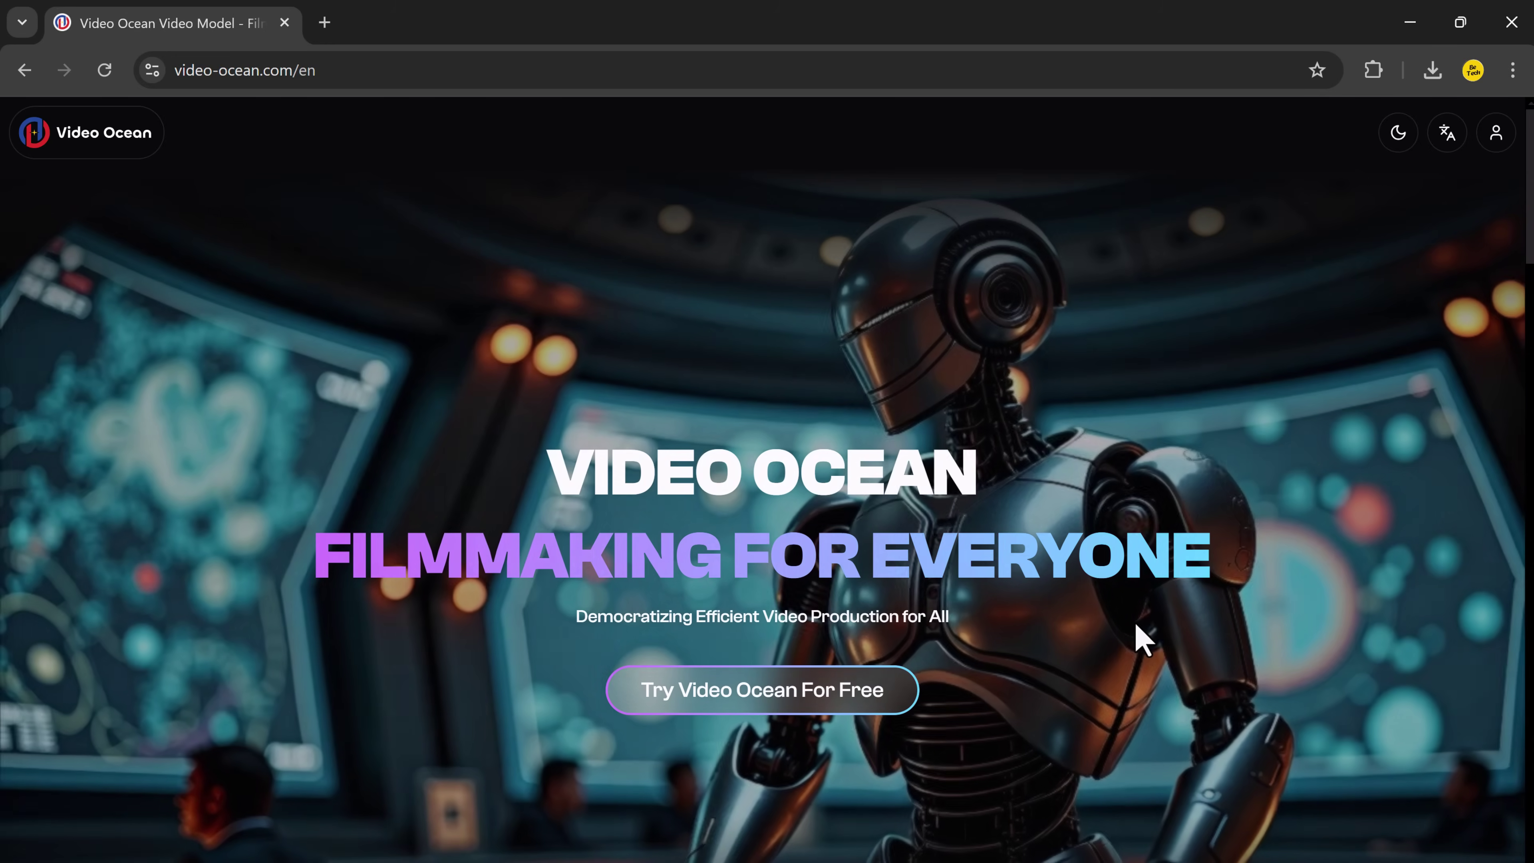
- Launch the Video Ocean generation app from the landing page
{"action": "scroll", "coordinate": [1141, 640], "scroll_direction": "down", "scroll_amount": 8}
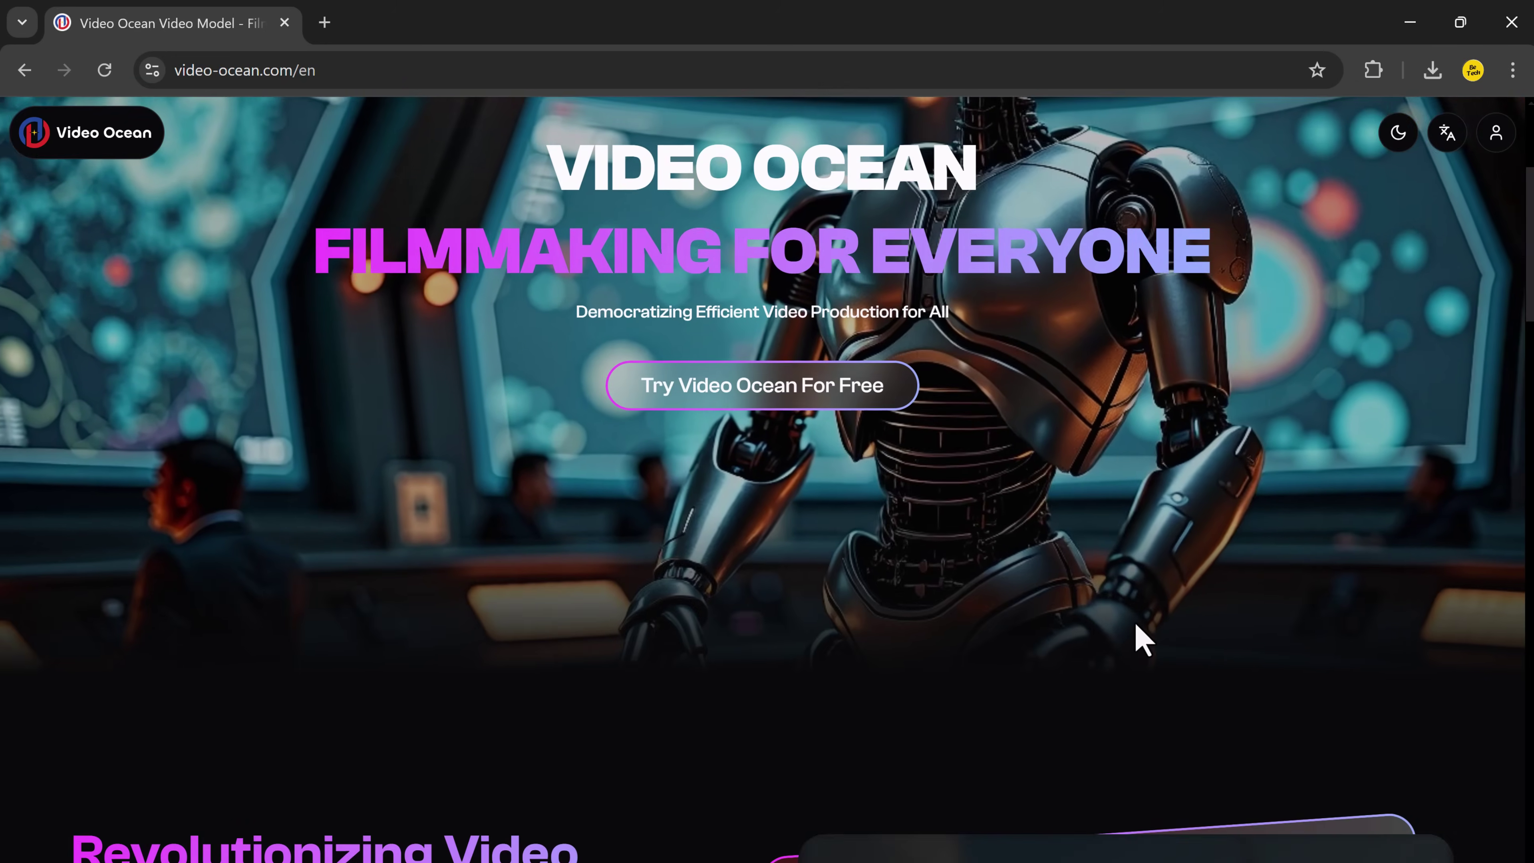
{"action": "scroll", "coordinate": [1141, 640], "scroll_direction": "down", "scroll_amount": 3}
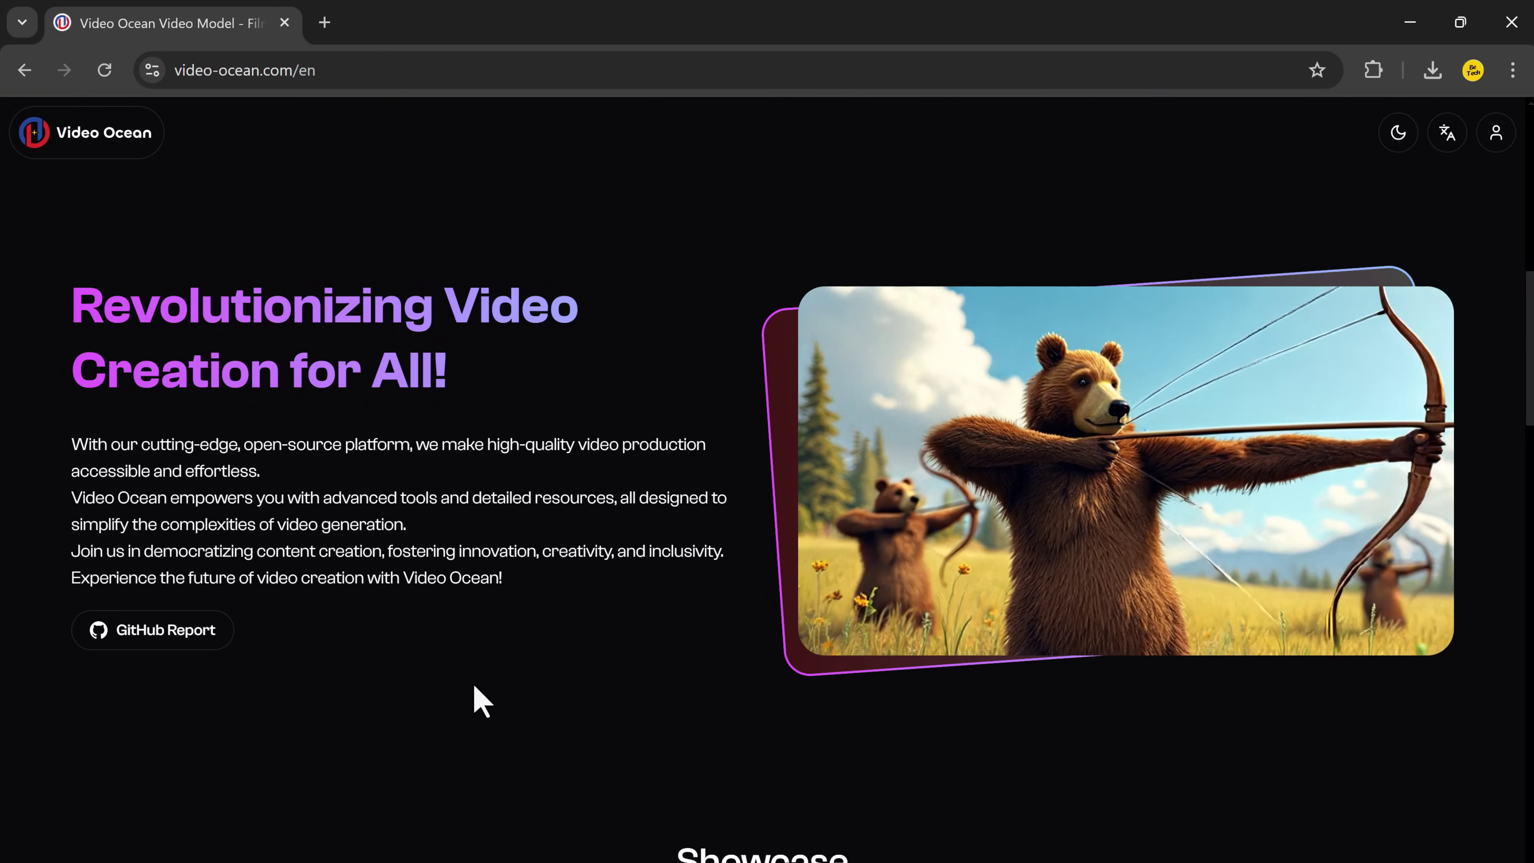
{"action": "scroll", "coordinate": [475, 687], "scroll_direction": "down", "scroll_amount": 6}
{"action": "scroll", "coordinate": [473, 684], "scroll_direction": "down", "scroll_amount": 3}
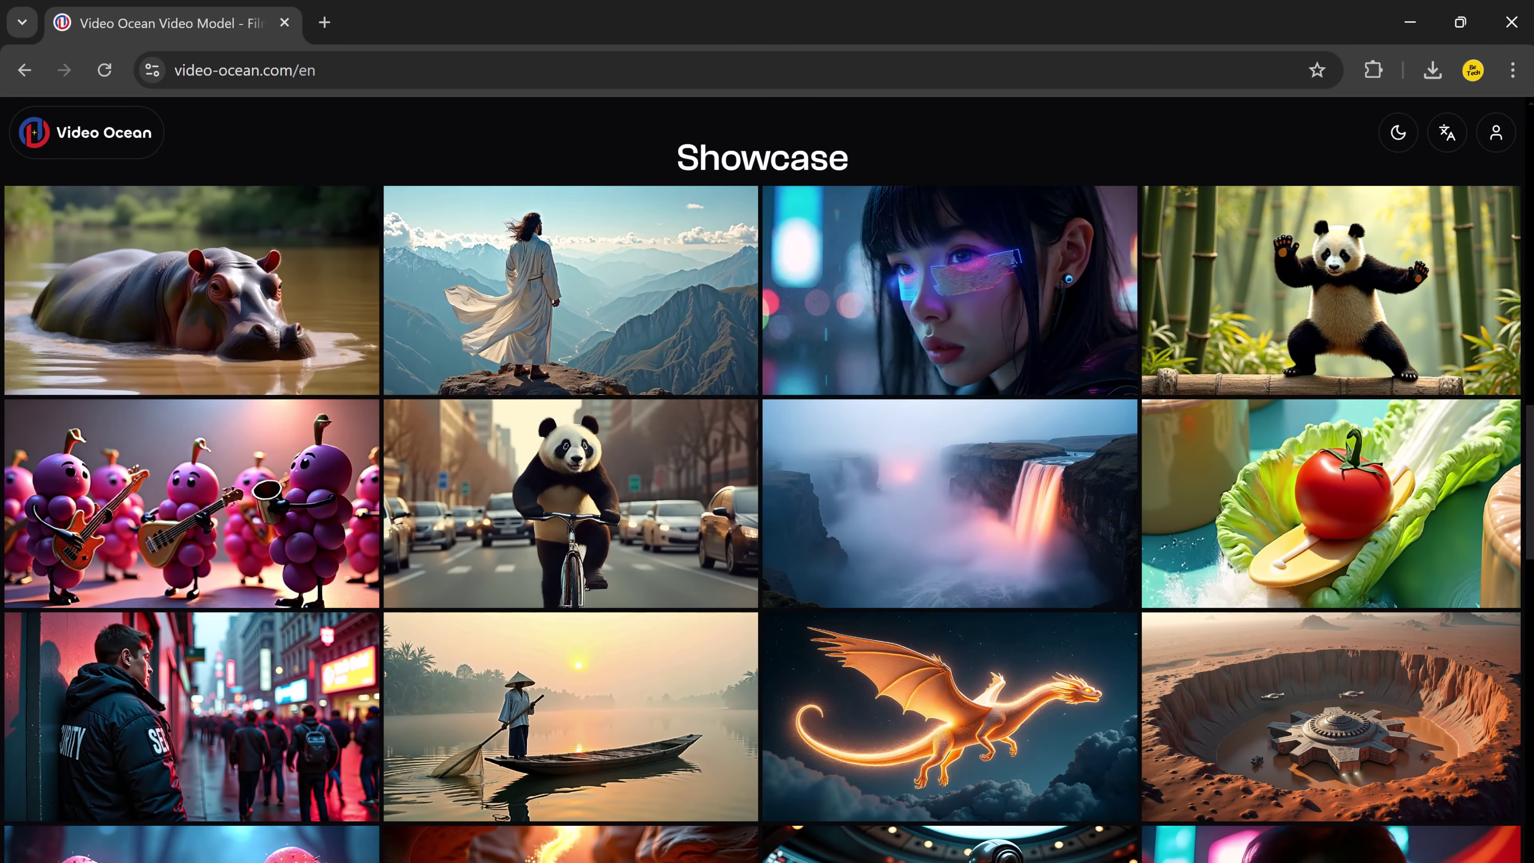
{"action": "scroll", "coordinate": [798, 497], "scroll_direction": "up", "scroll_amount": 10}
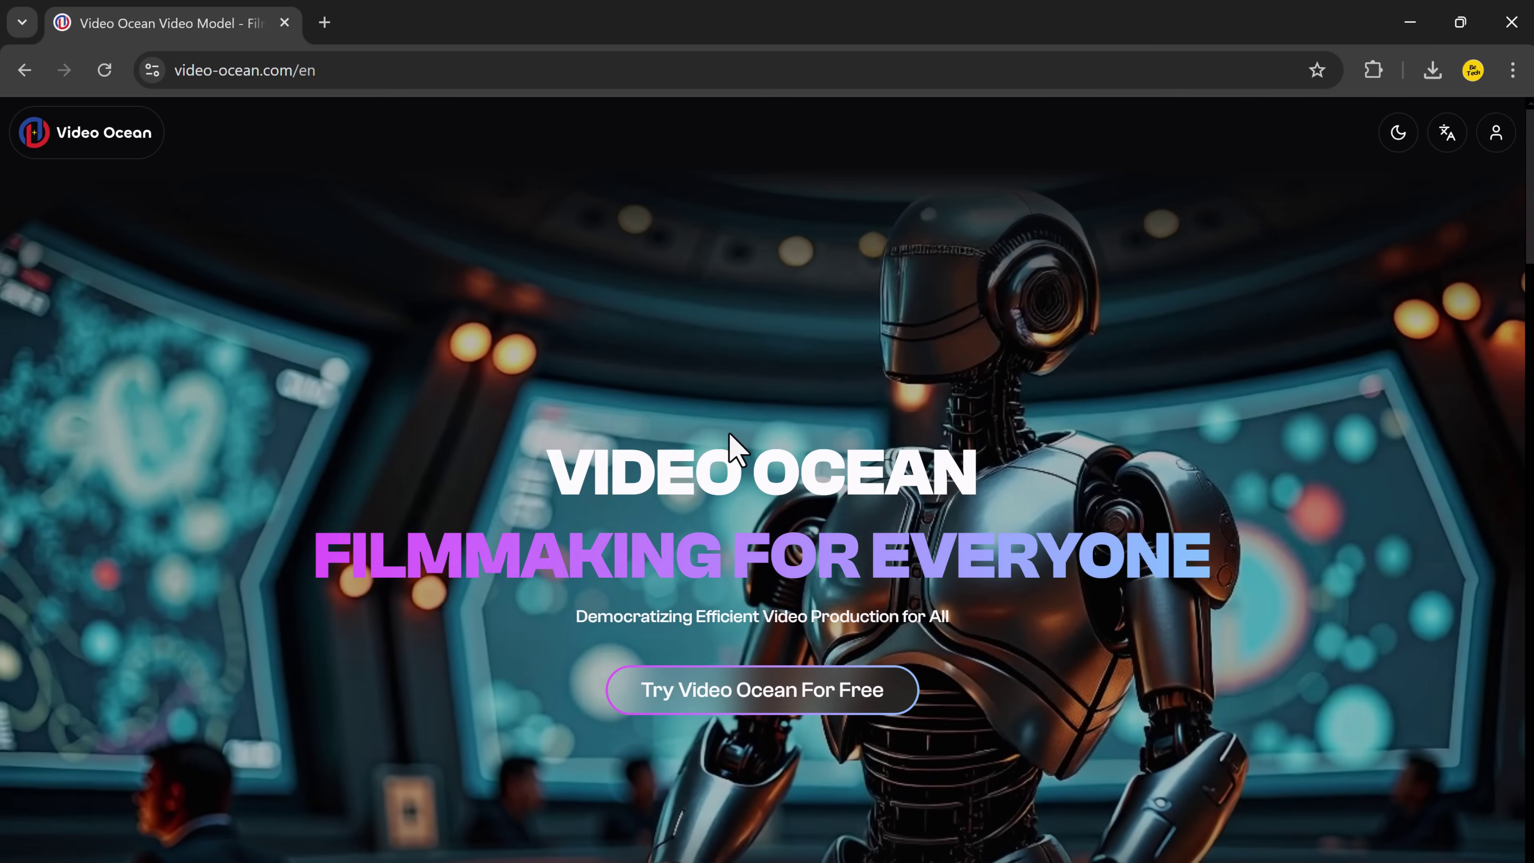
{"action": "left_click", "coordinate": [783, 703]}
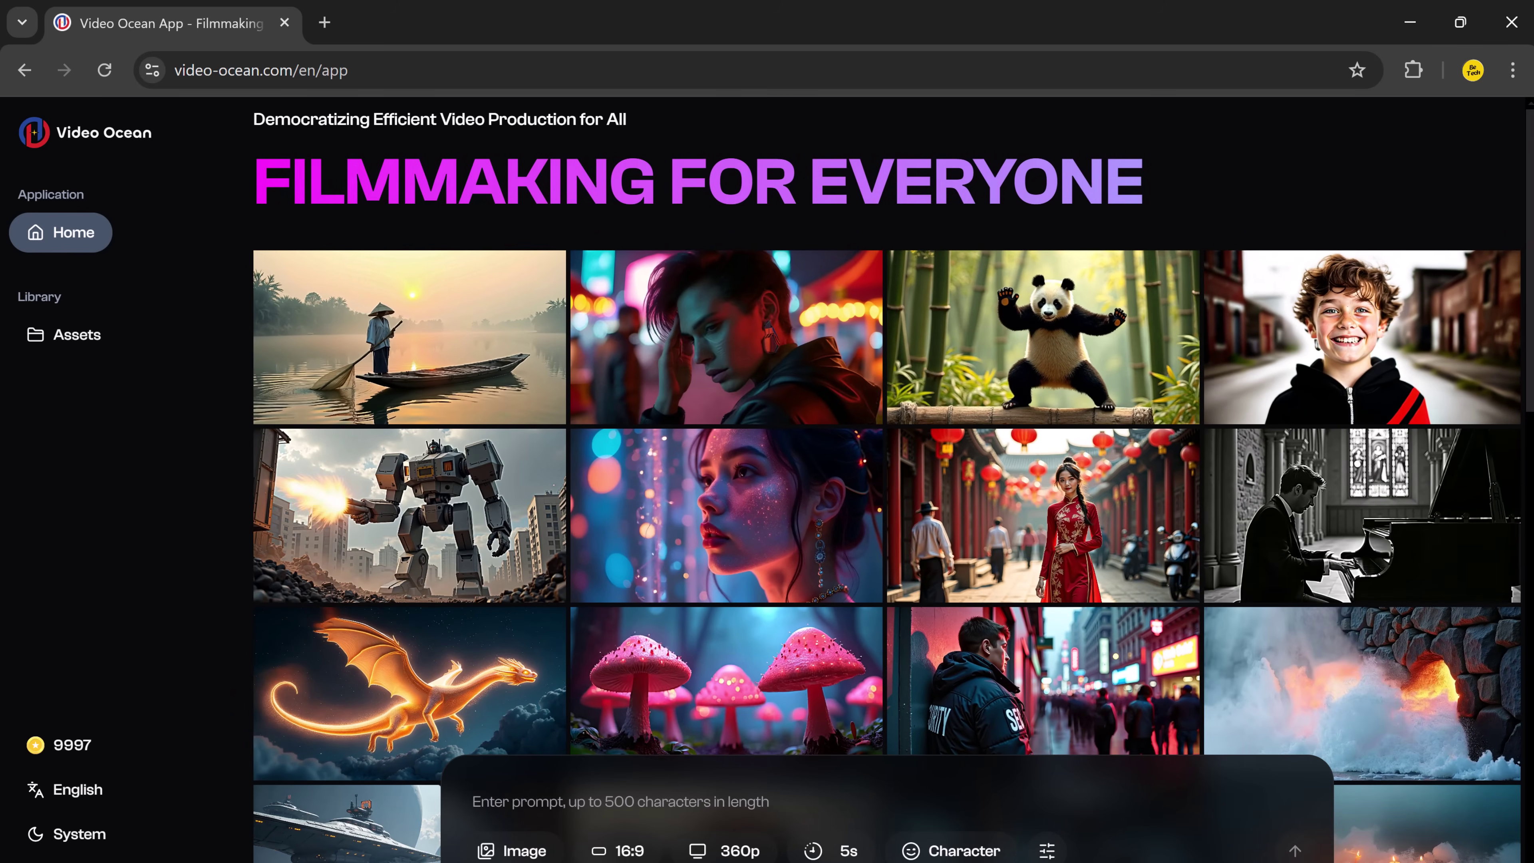
- View the grapes band sample video's prompt and settings, then close it
{"action": "scroll", "coordinate": [1440, 441], "scroll_direction": "down", "scroll_amount": 5}
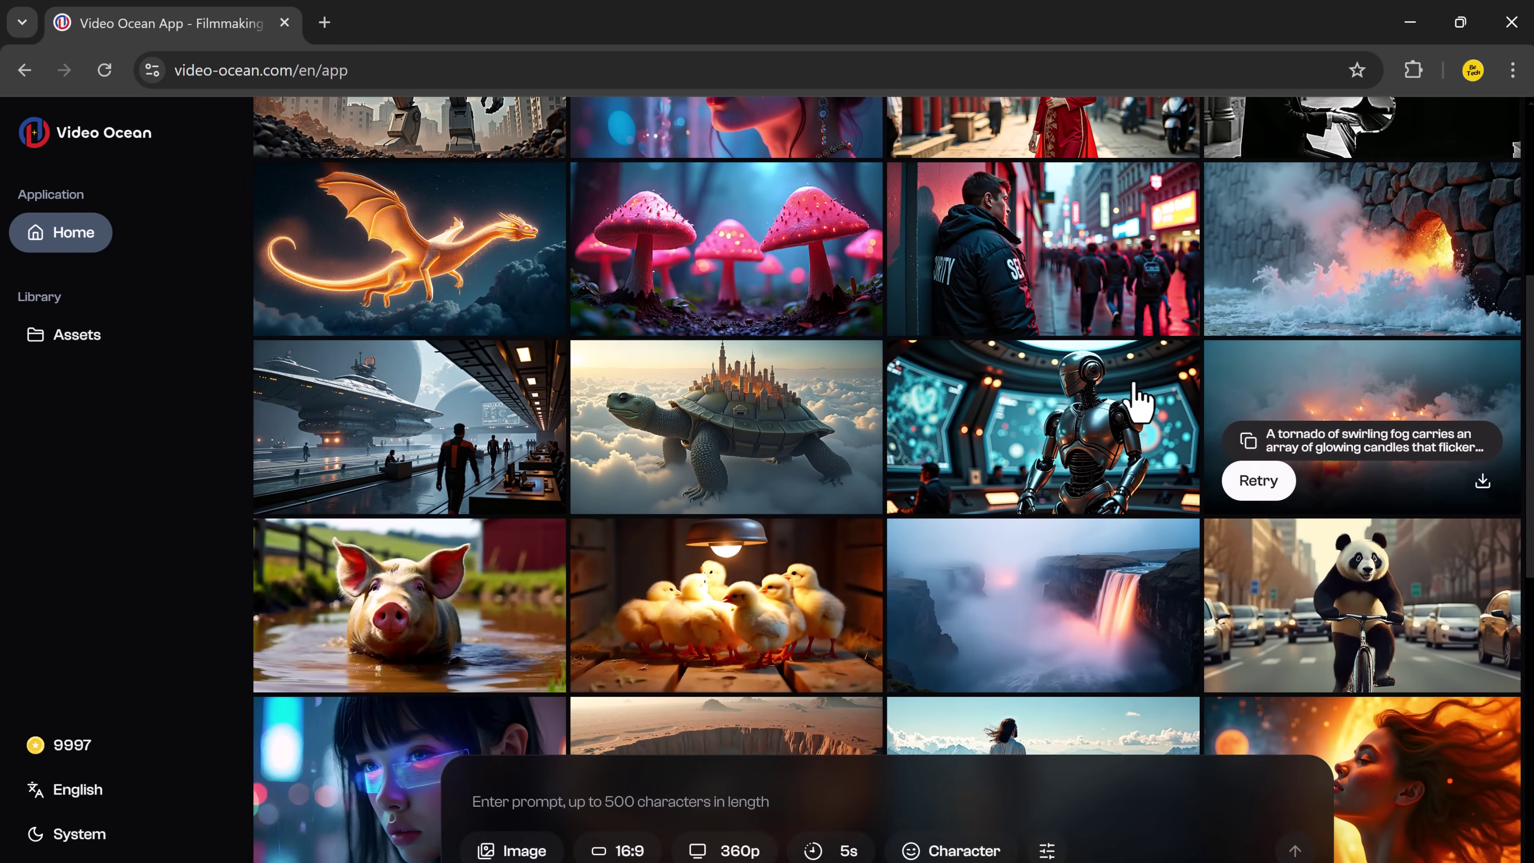
{"action": "left_click", "coordinate": [1384, 849]}
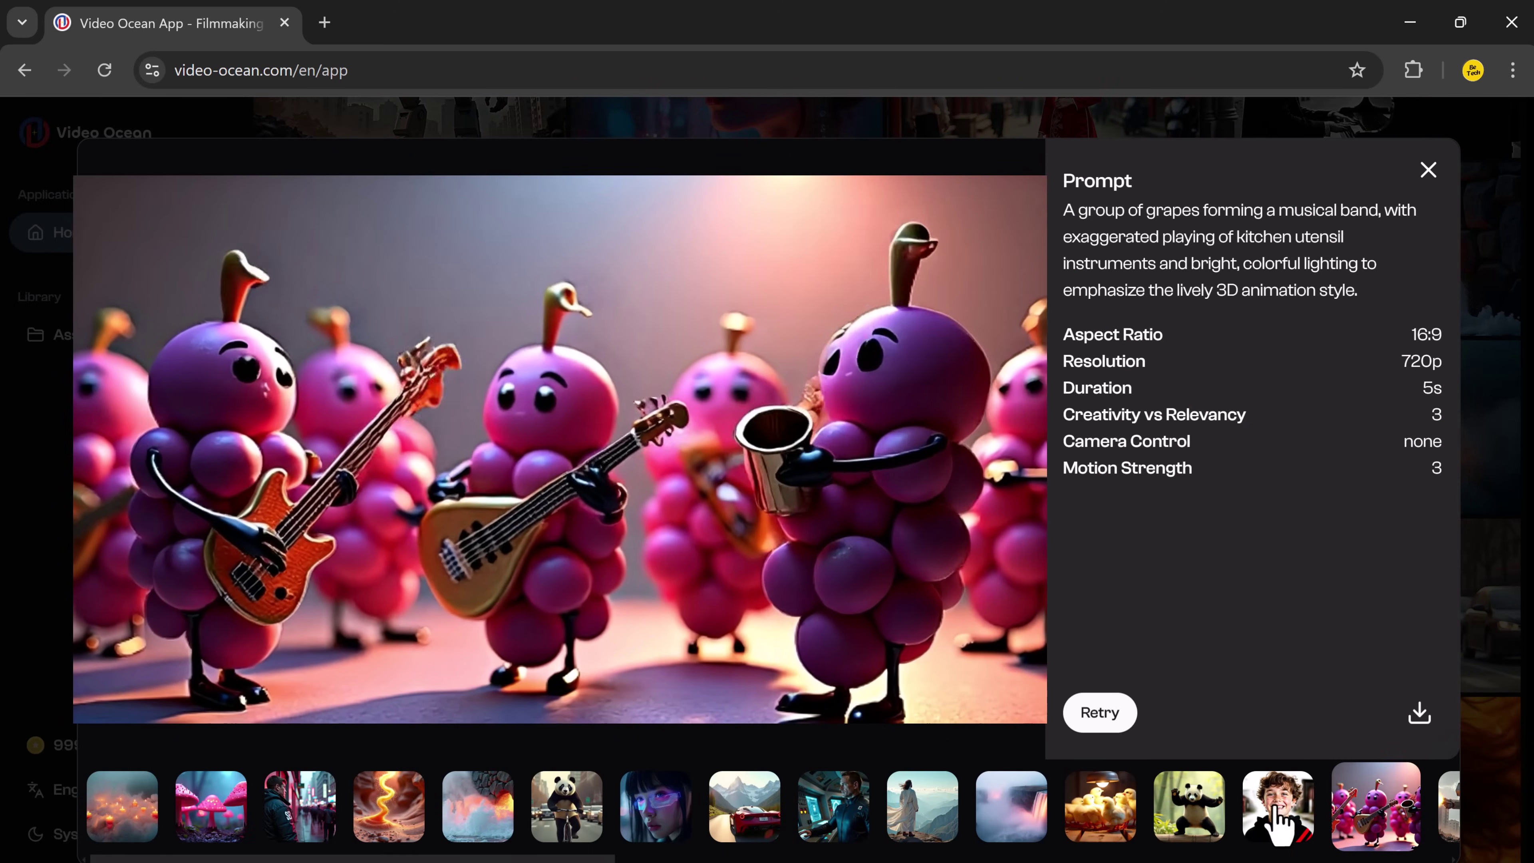
{"action": "left_click", "coordinate": [1429, 171]}
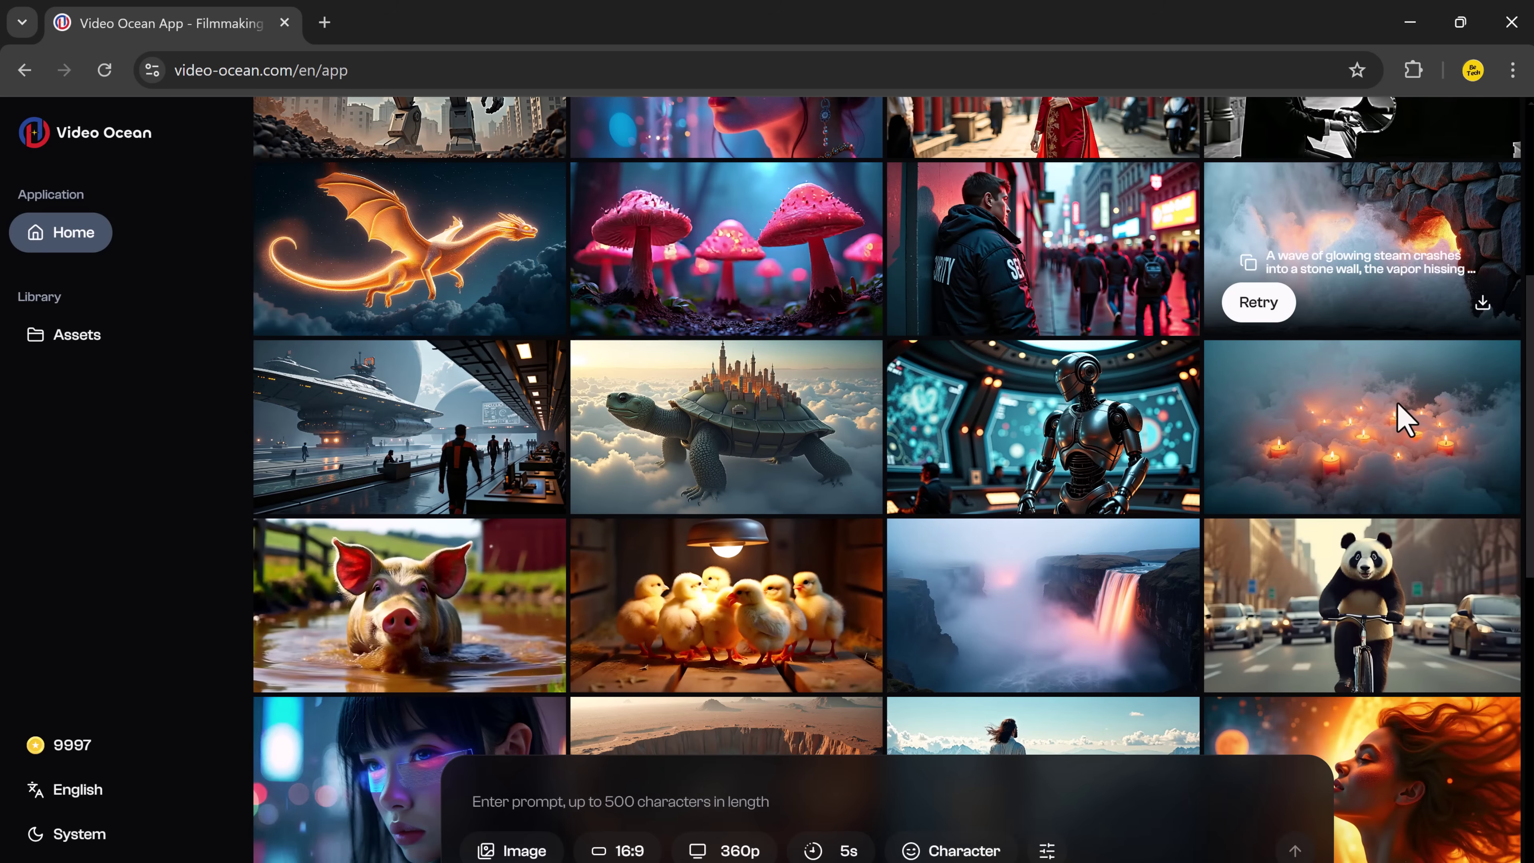
{"action": "scroll", "coordinate": [848, 535], "scroll_direction": "down", "scroll_amount": 2}
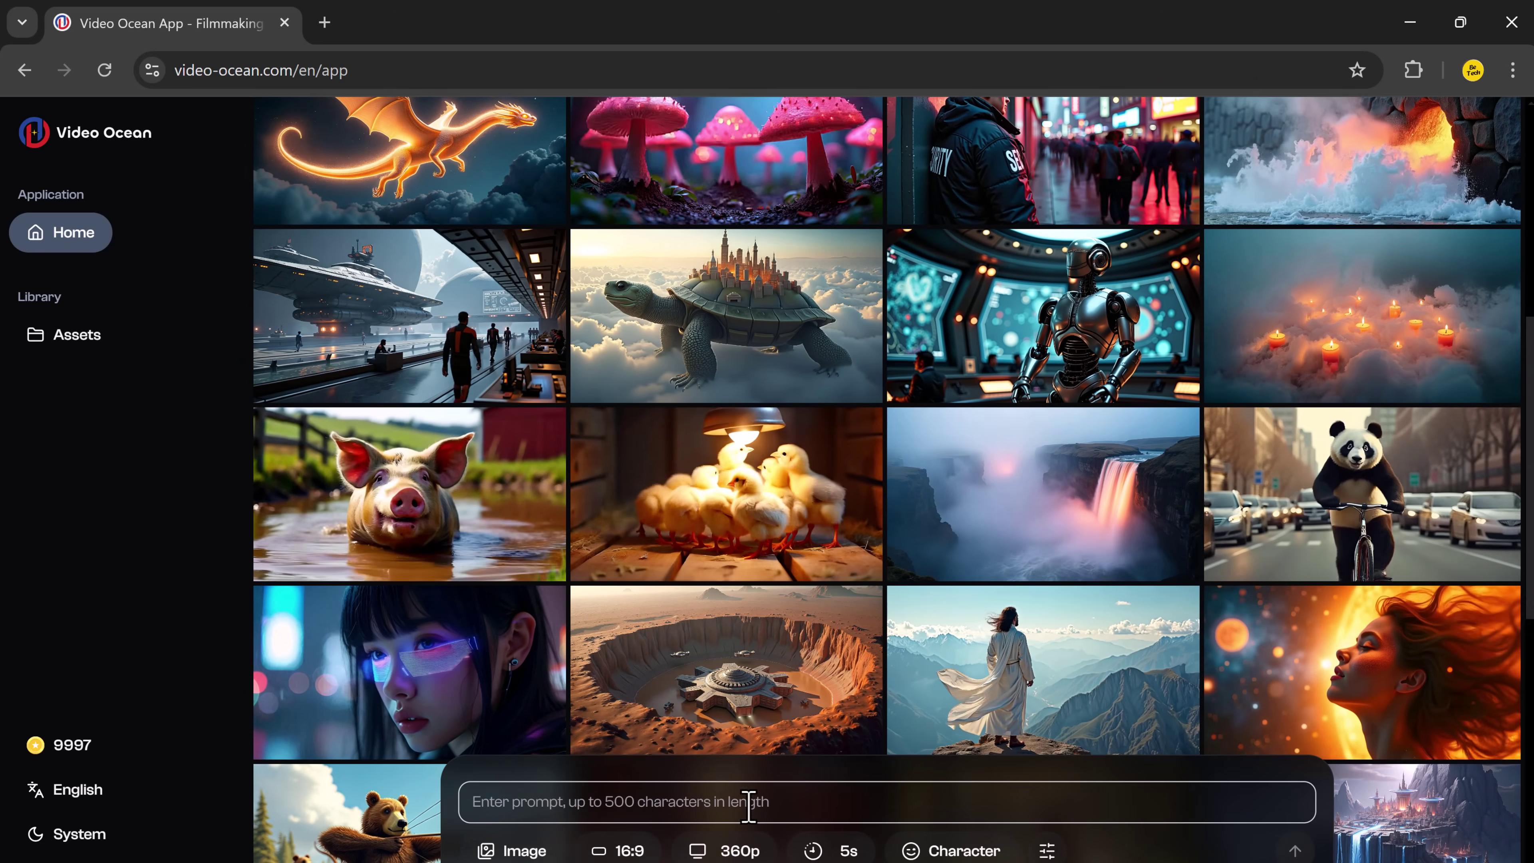
- Paste the futuristic lab prompt about a scientist in a white coat, trimming its trailing period
{"action": "scroll", "coordinate": [725, 804], "scroll_direction": "down", "scroll_amount": 1}
{"action": "left_click", "coordinate": [701, 803]}
{"action": "key", "text": "ctrl+v"}
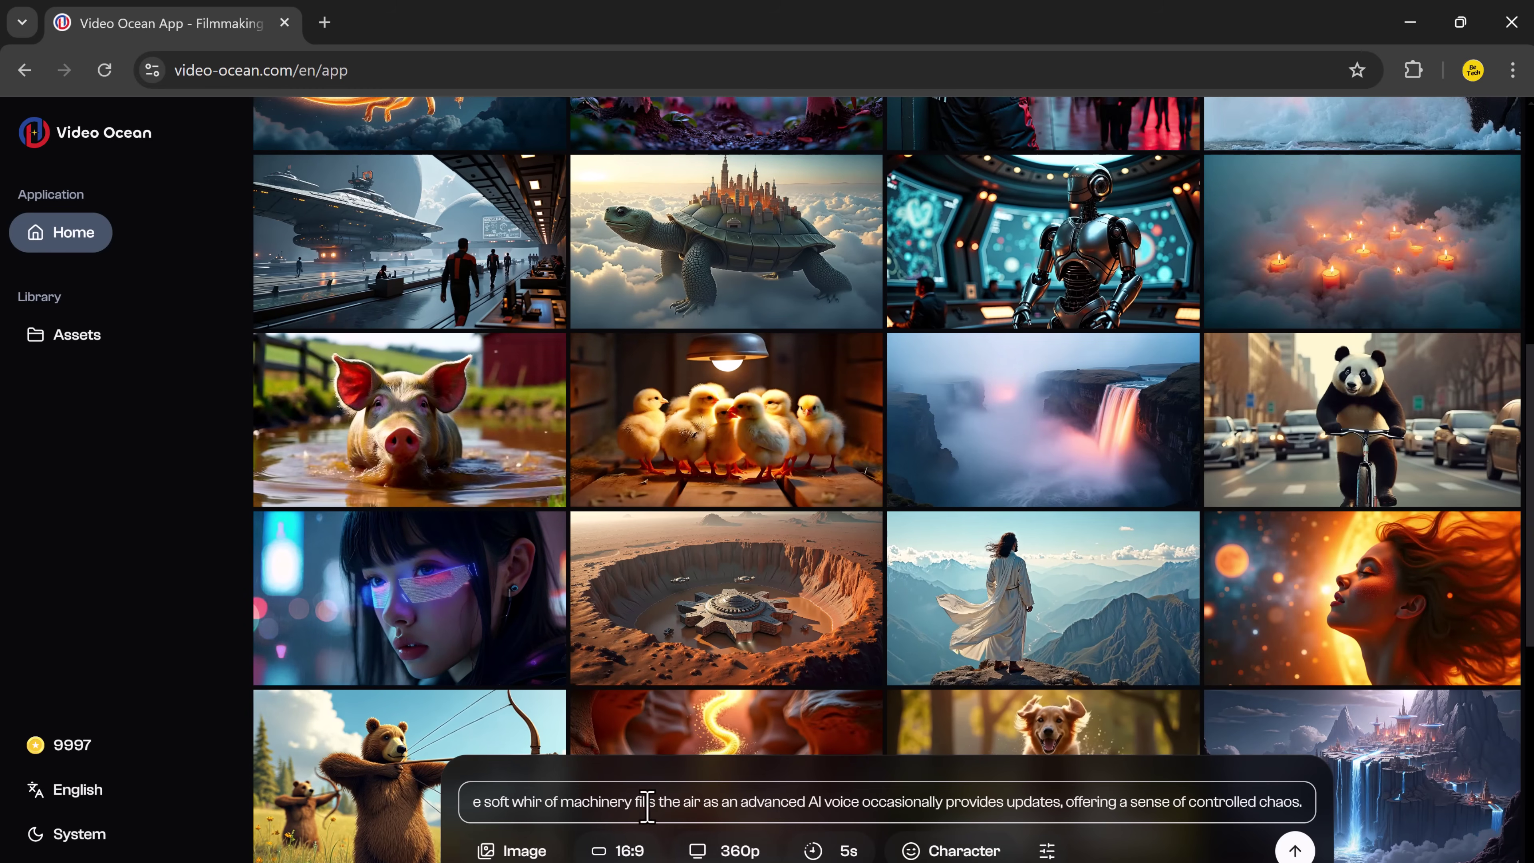
{"action": "key", "text": "BackSpace"}
{"action": "left_click", "coordinate": [464, 840]}
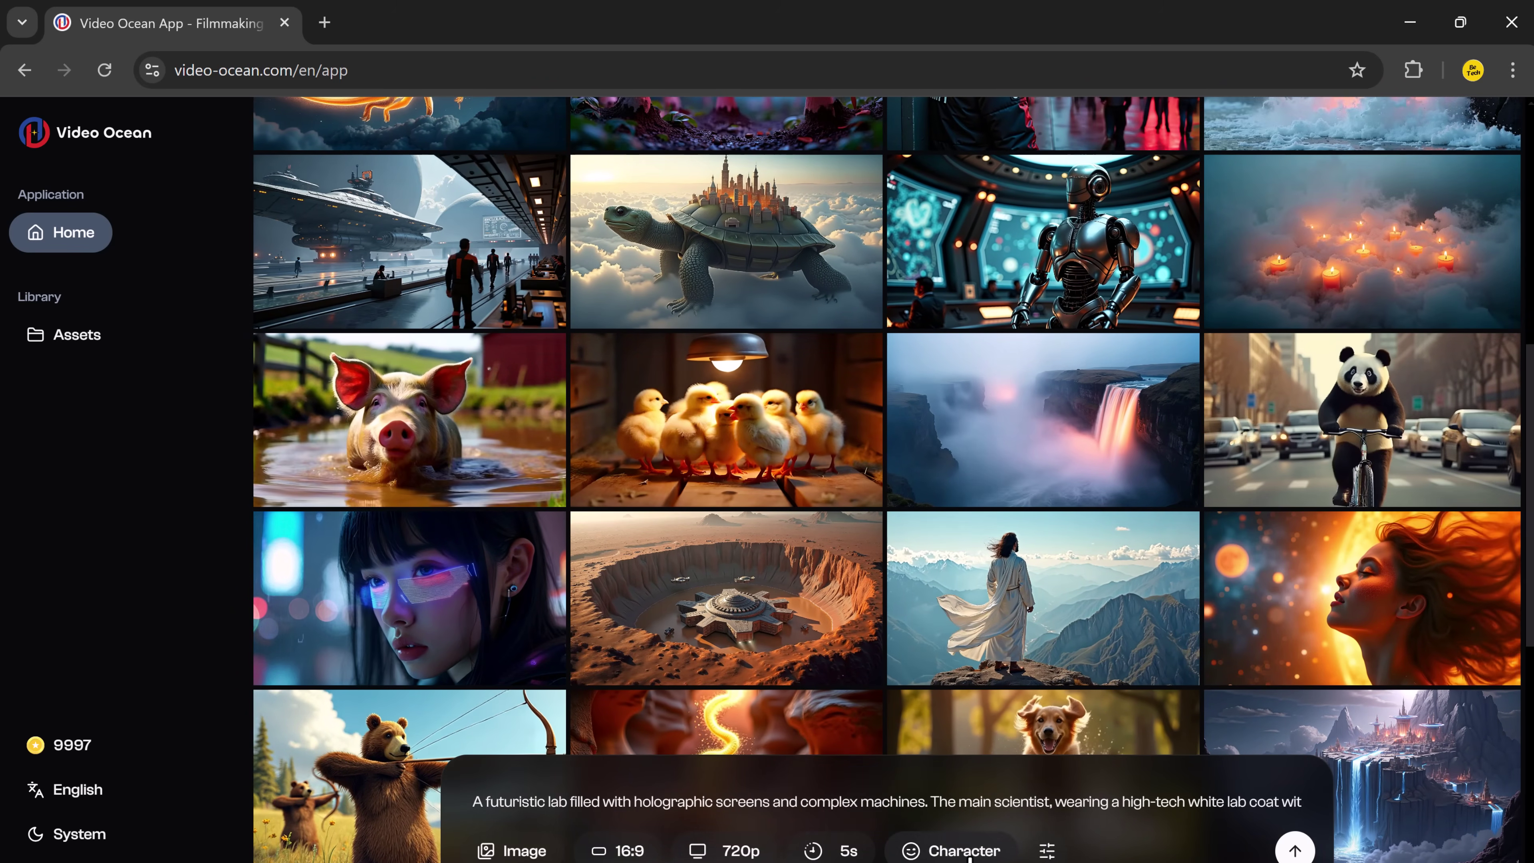
- Review the Character and Configuration options for the new video
{"action": "left_click", "coordinate": [967, 853]}
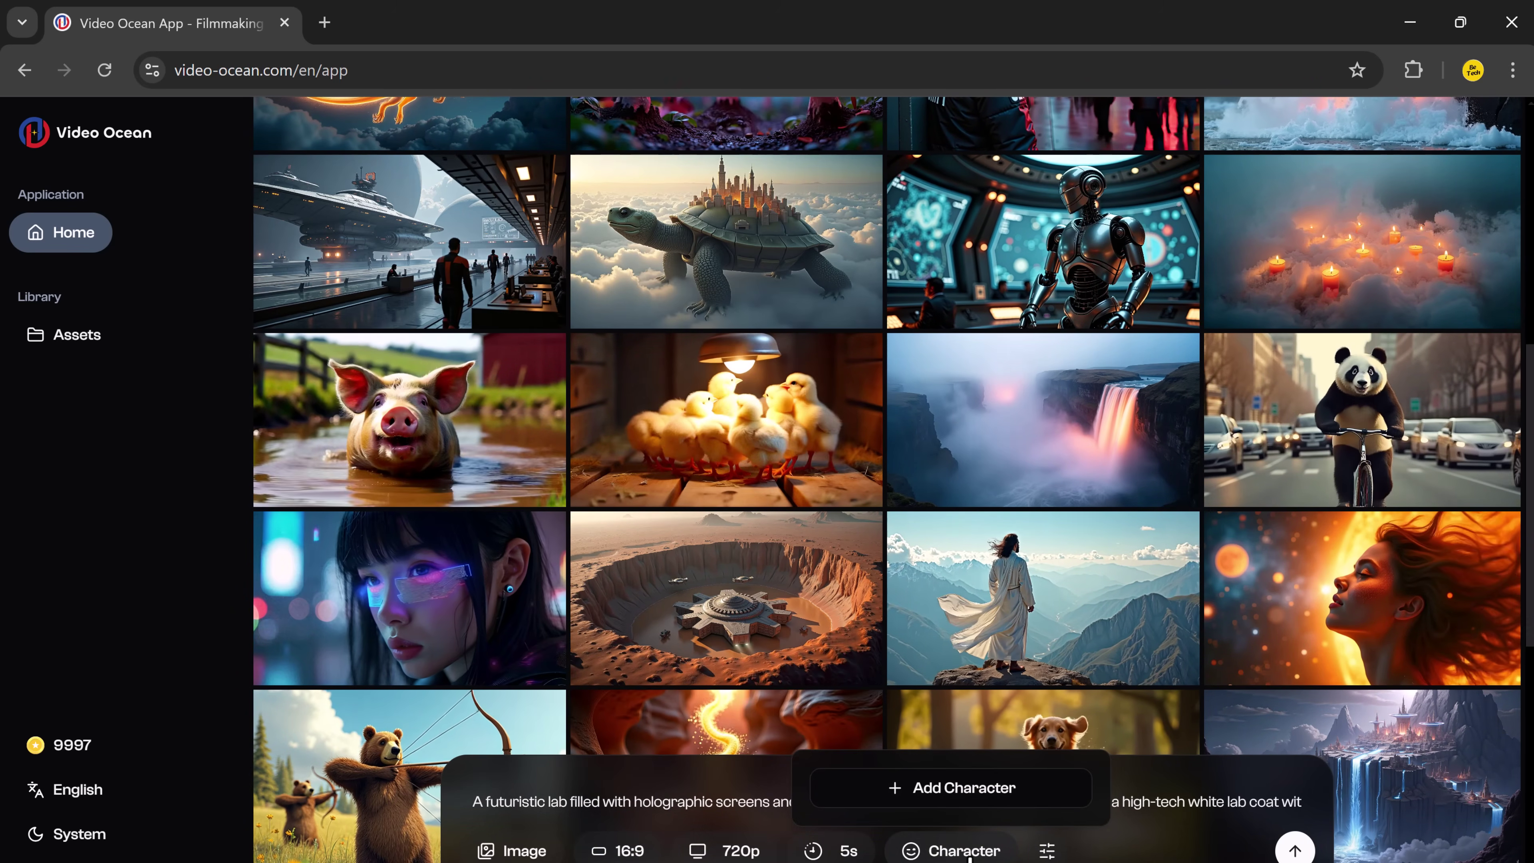
{"action": "left_click", "coordinate": [1047, 851]}
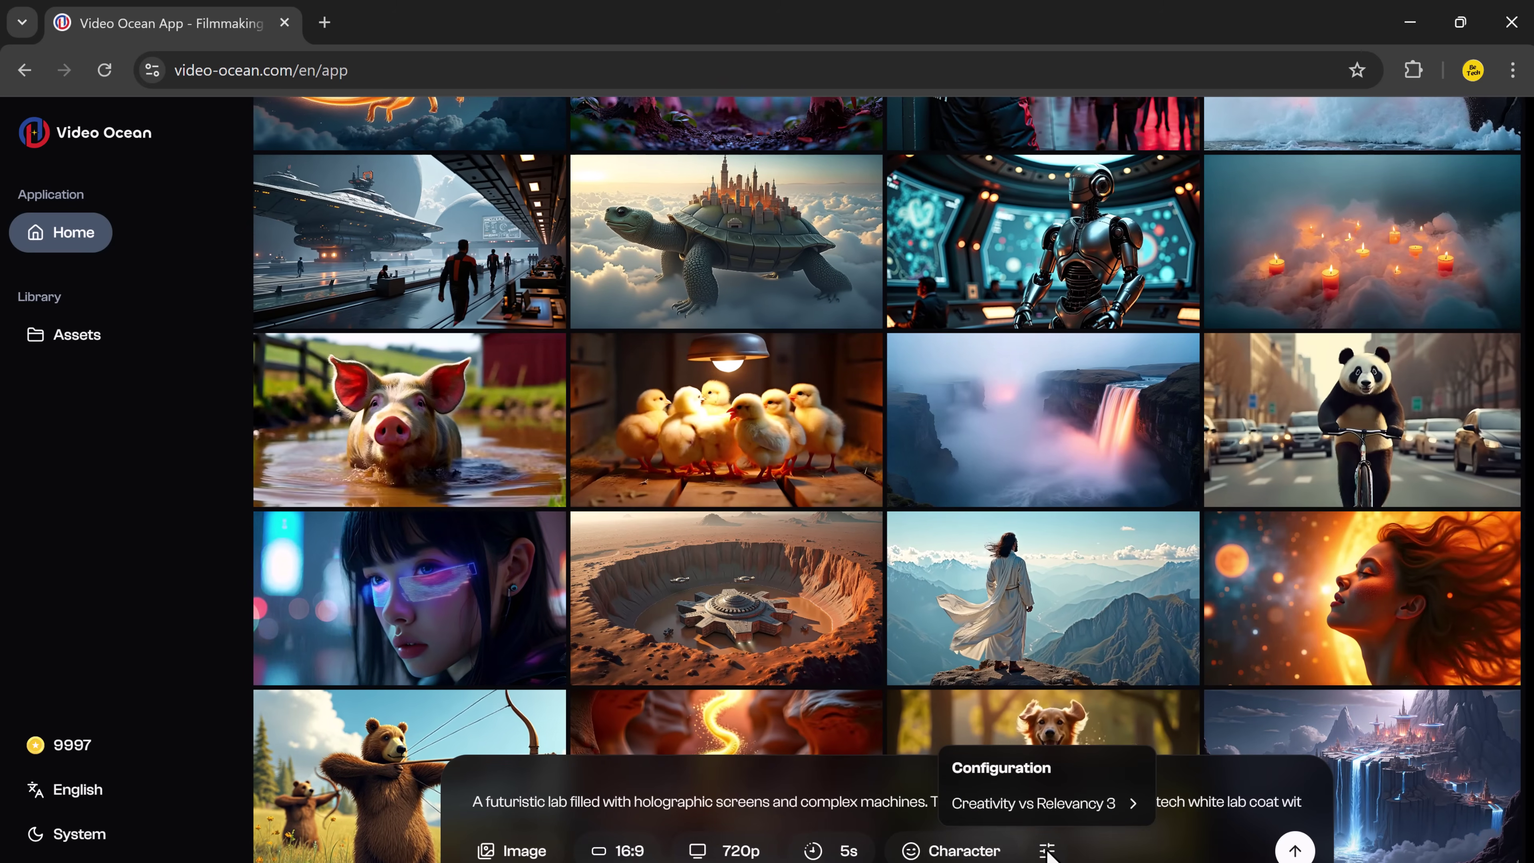
{"action": "mouse_move", "coordinate": [1074, 816]}
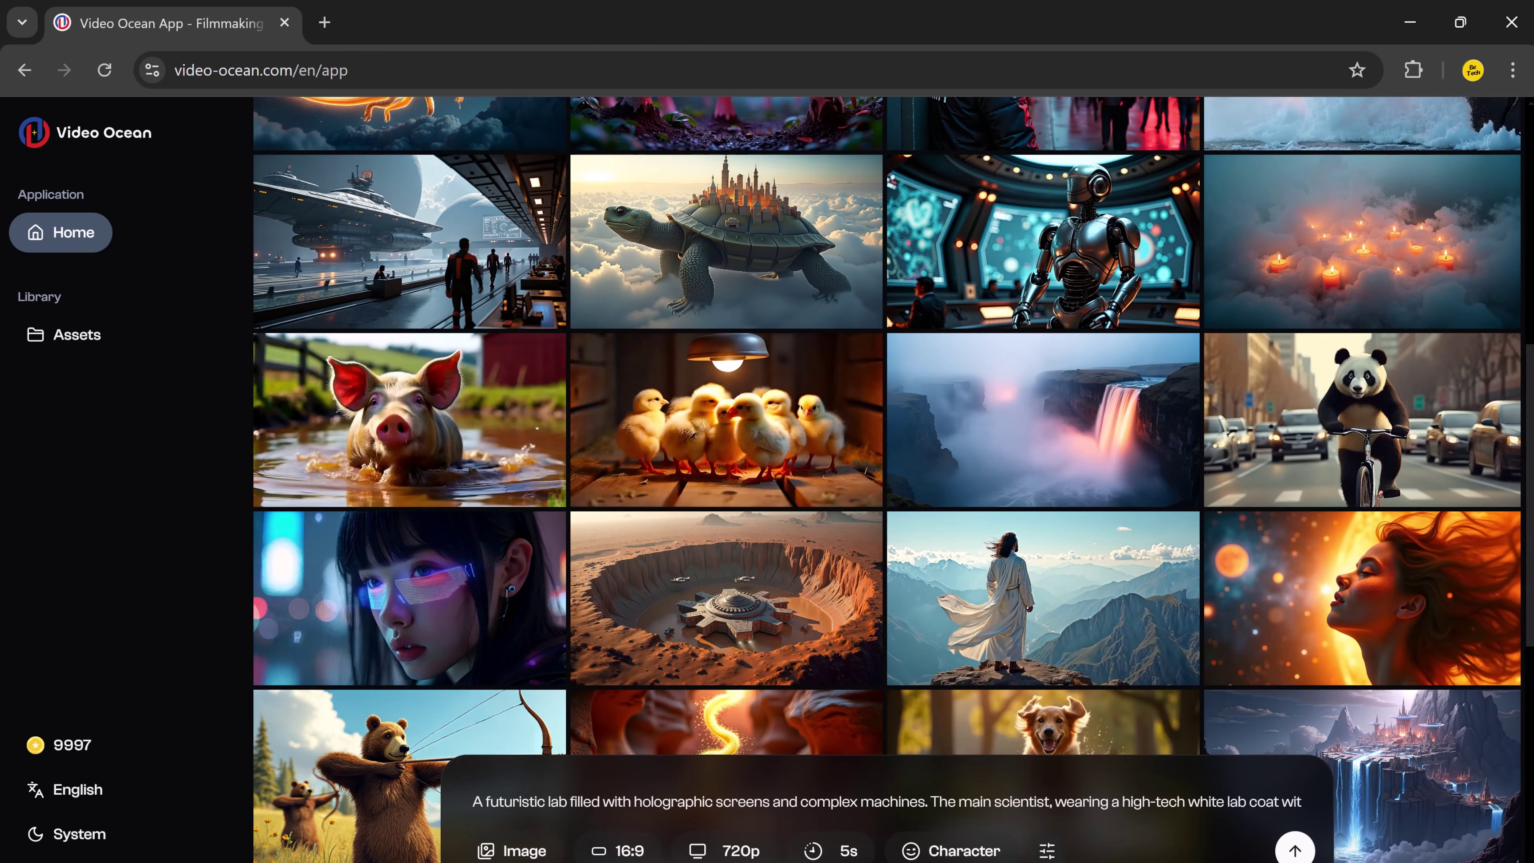
- Generate the 5-second futuristic lab video so it plays in Assets
{"action": "left_click", "coordinate": [1294, 851]}
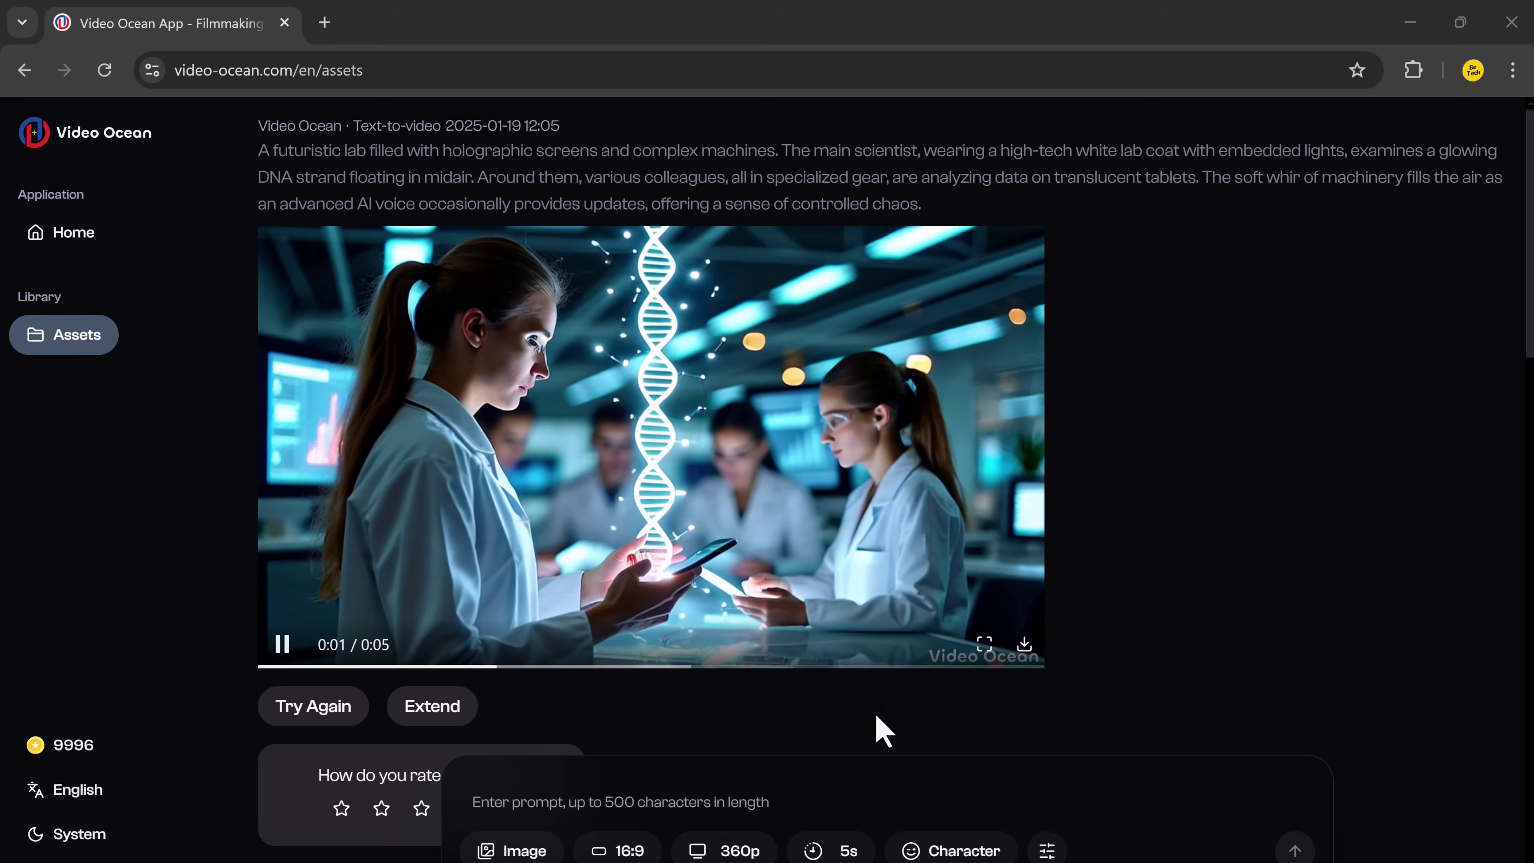
- Return home, paste the battle mech prompt at 720p, and generate the clip
{"action": "left_click", "coordinate": [96, 228]}
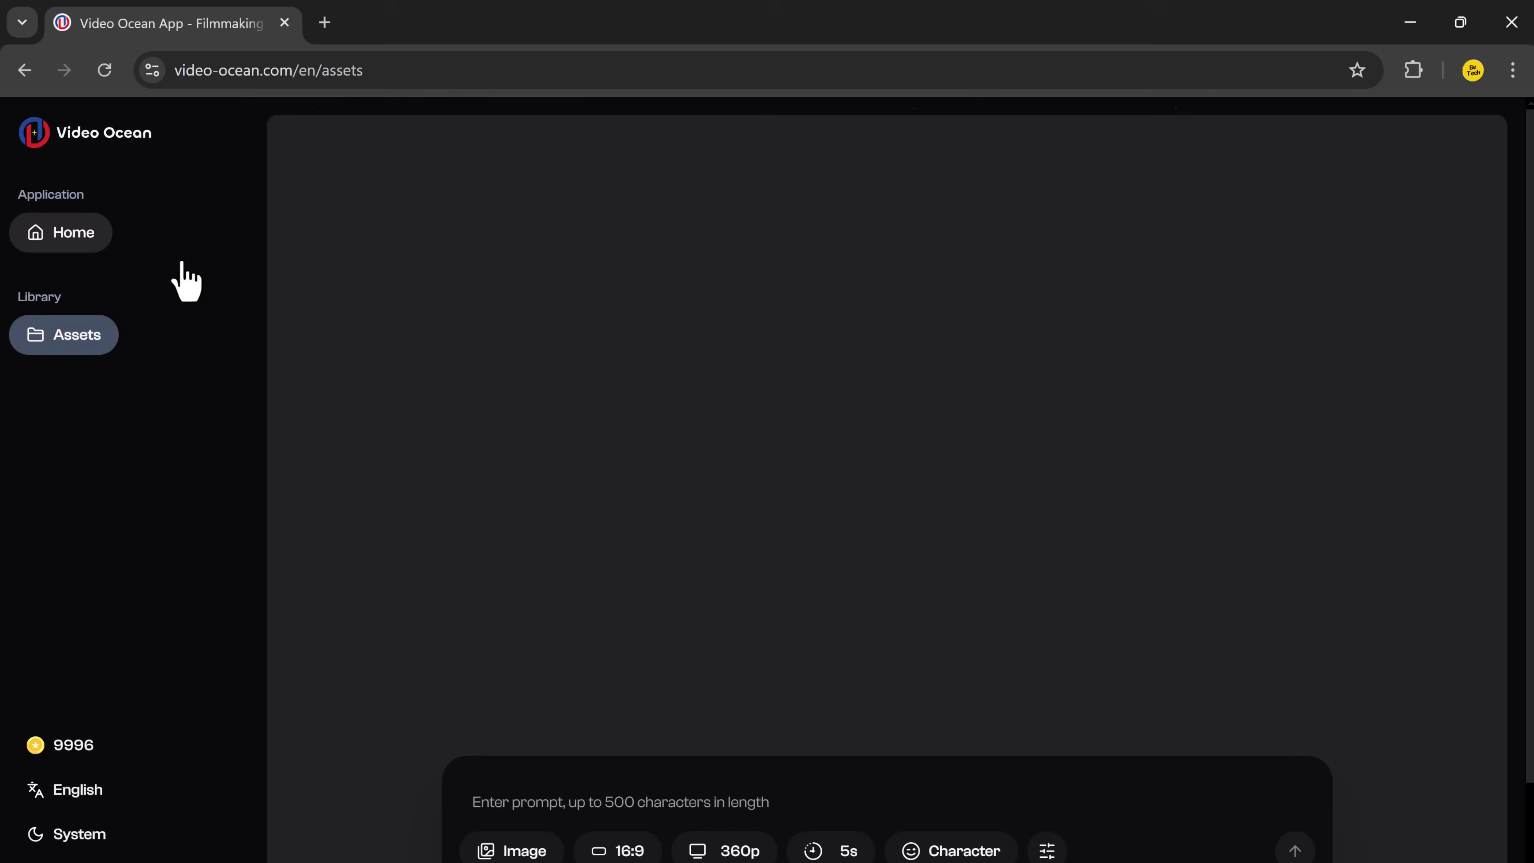
{"action": "left_click", "coordinate": [719, 802]}
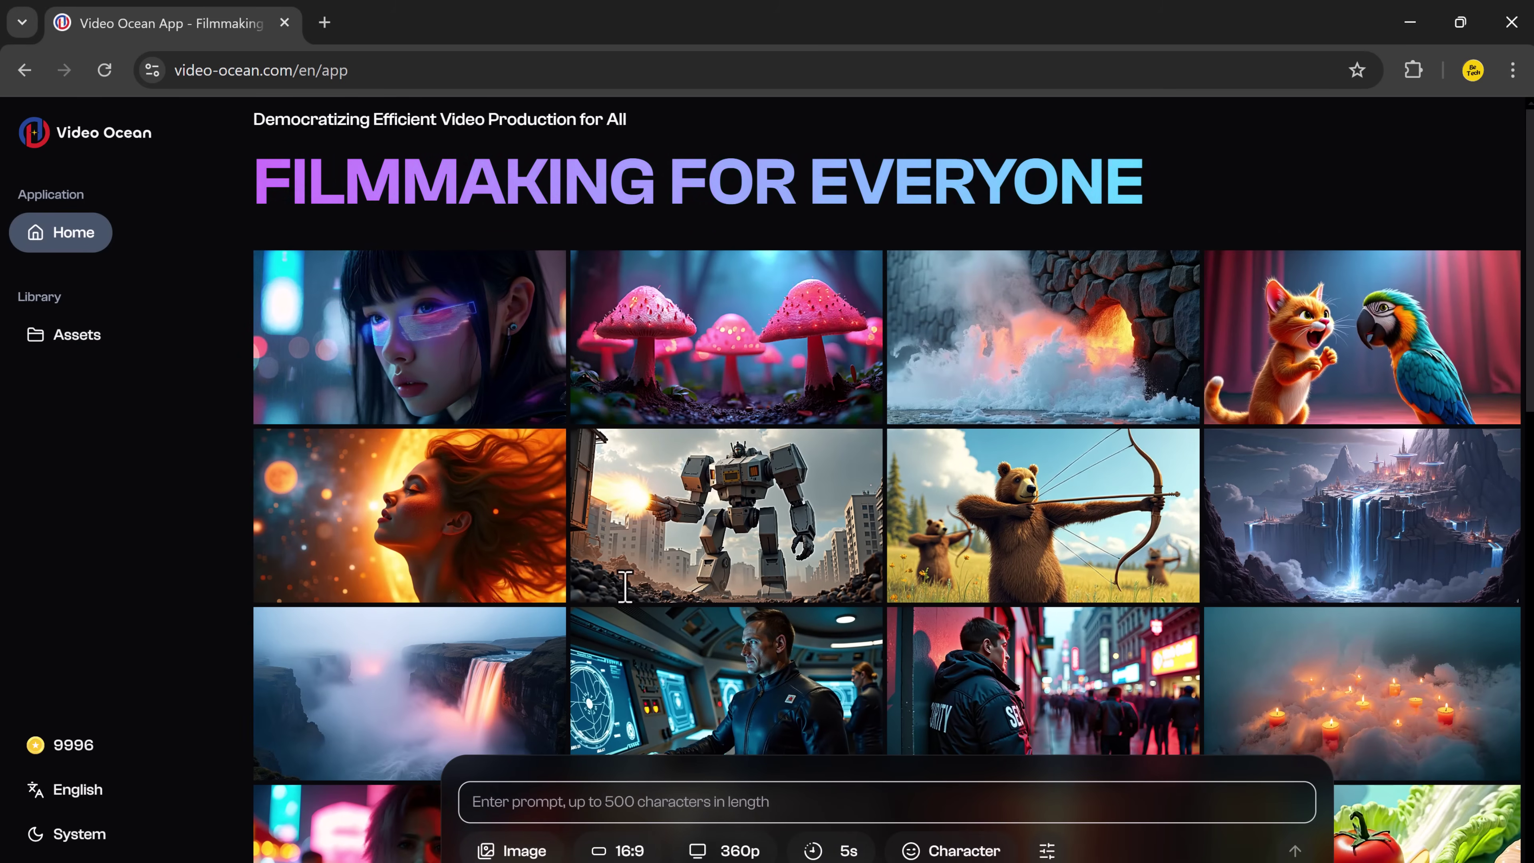
{"action": "left_click", "coordinate": [656, 804]}
{"action": "key", "text": "ctrl+v"}
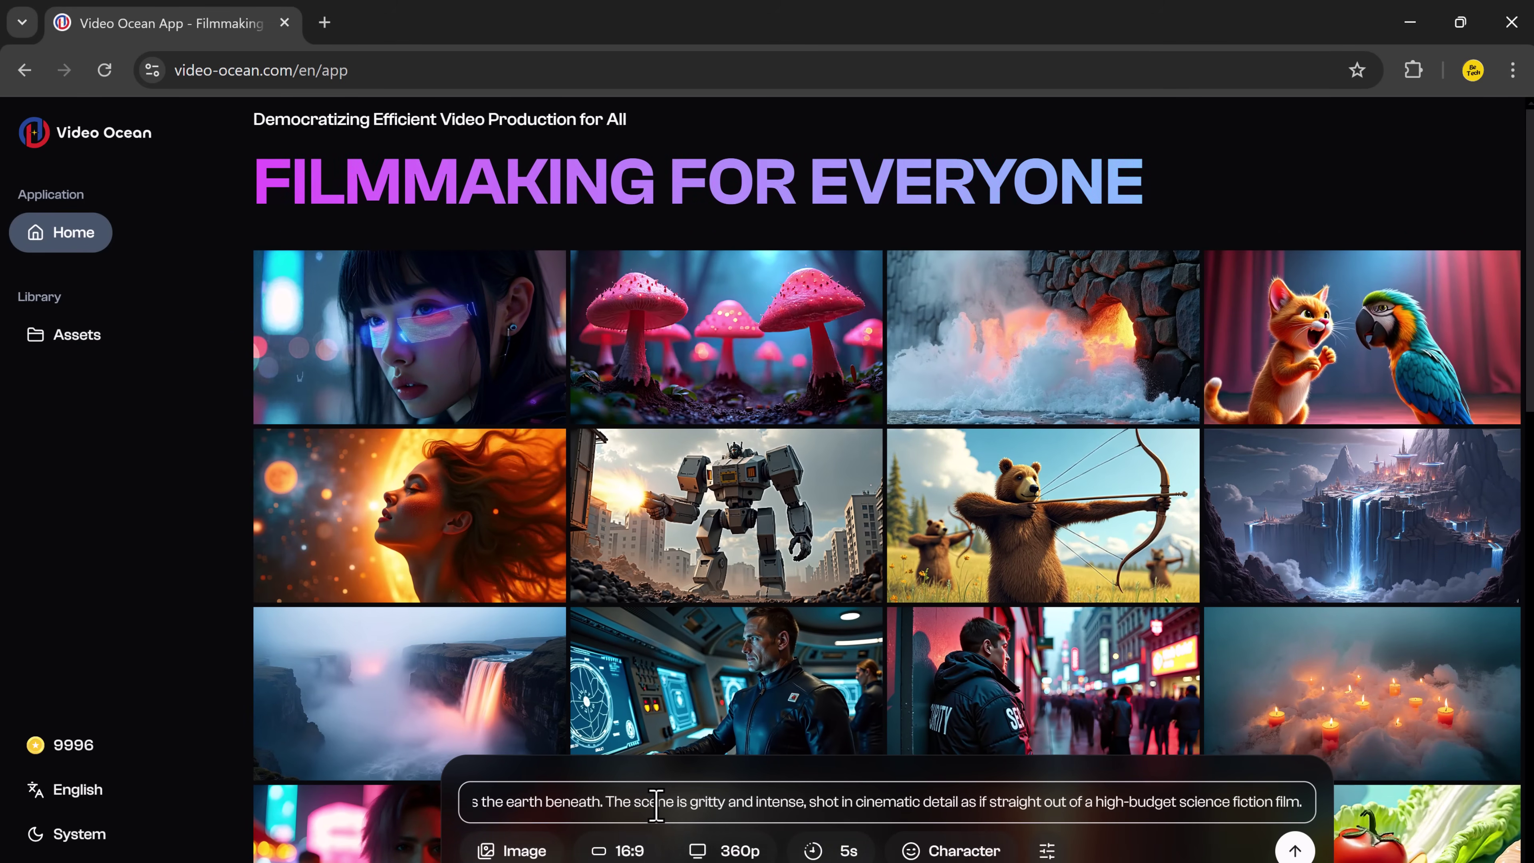
{"action": "left_click", "coordinate": [730, 851]}
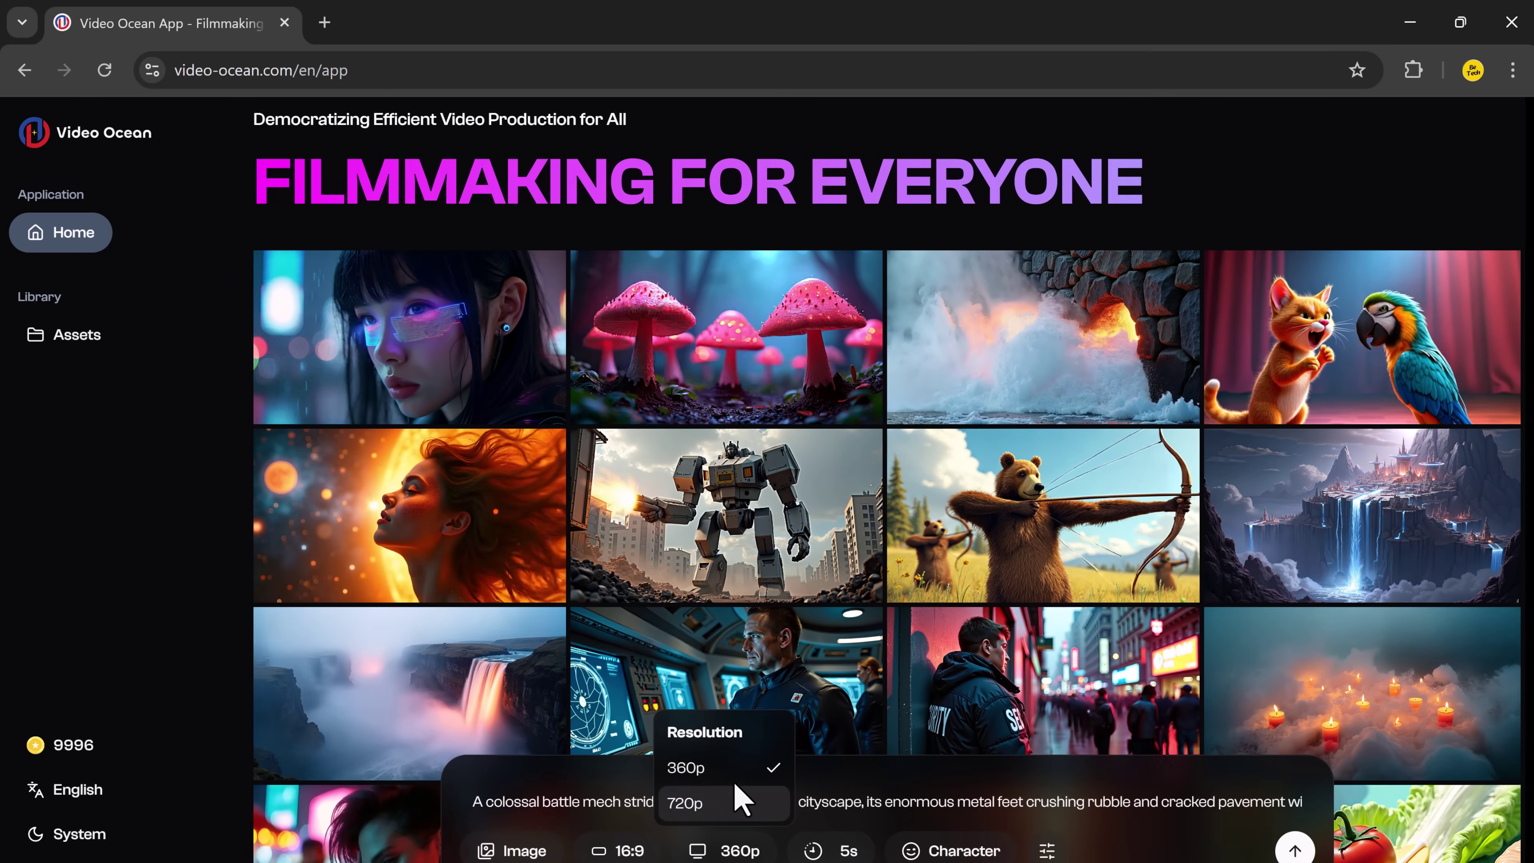
{"action": "left_click", "coordinate": [695, 798]}
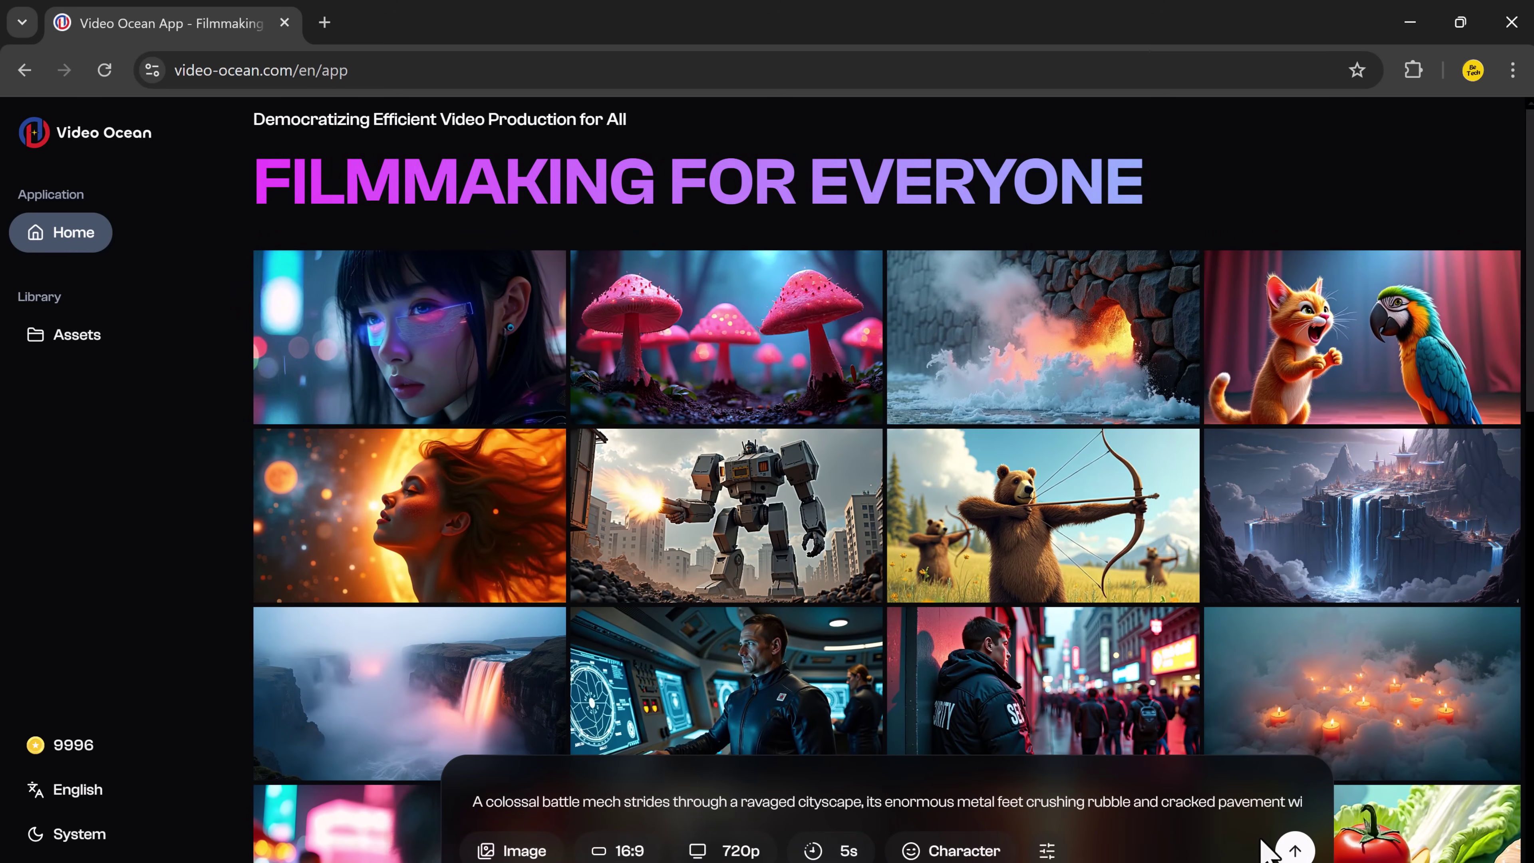
{"action": "left_click", "coordinate": [1295, 850]}
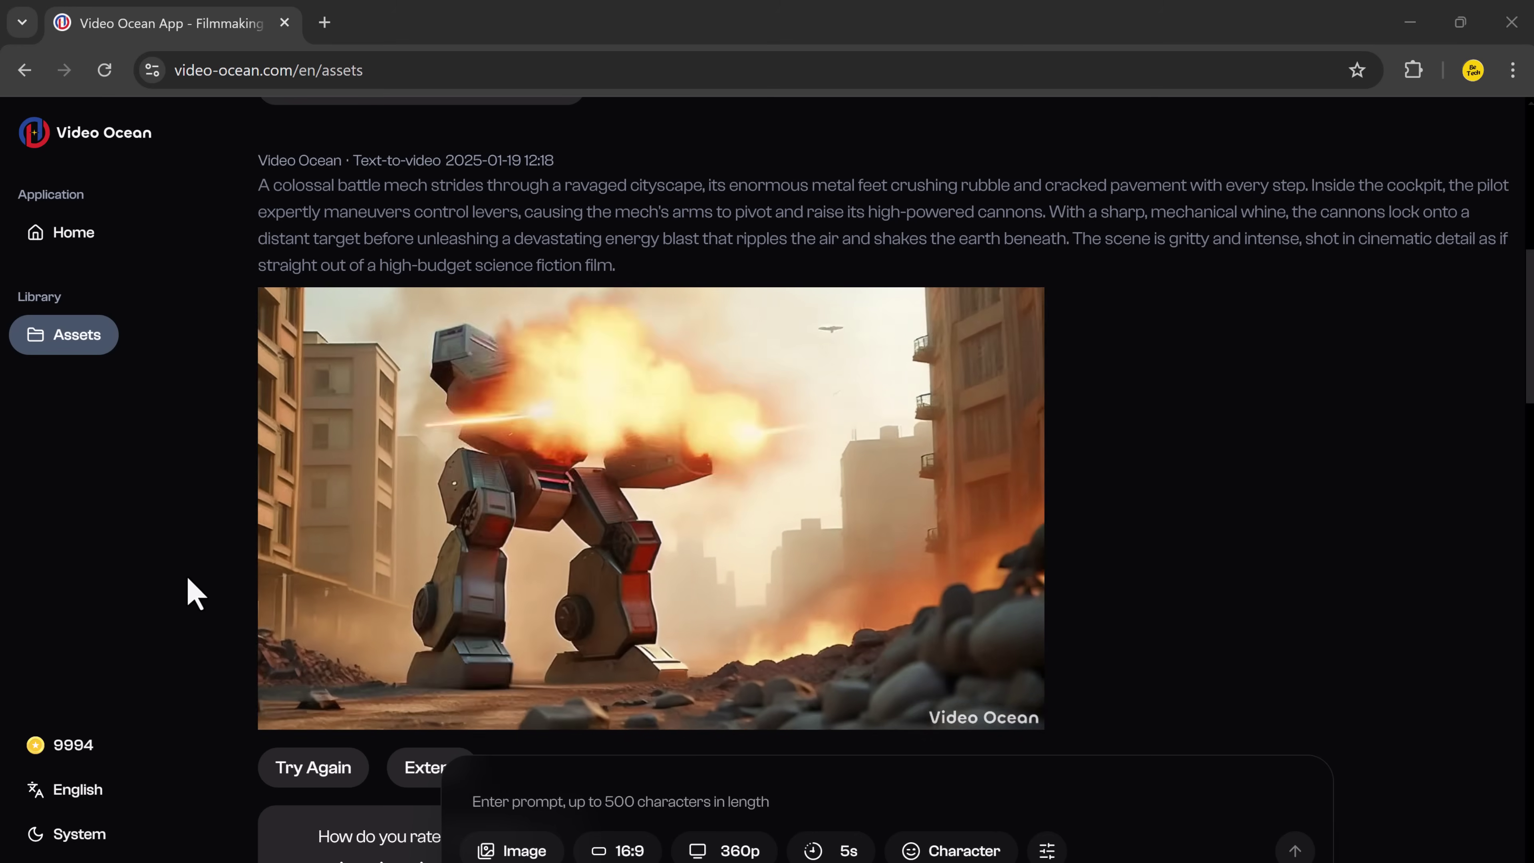
- Paste the young boy street-scene prompt at 720p, then play the boy video and a dragon showcase clip
{"action": "left_click", "coordinate": [641, 801]}
{"action": "key", "text": "ctrl+v"}
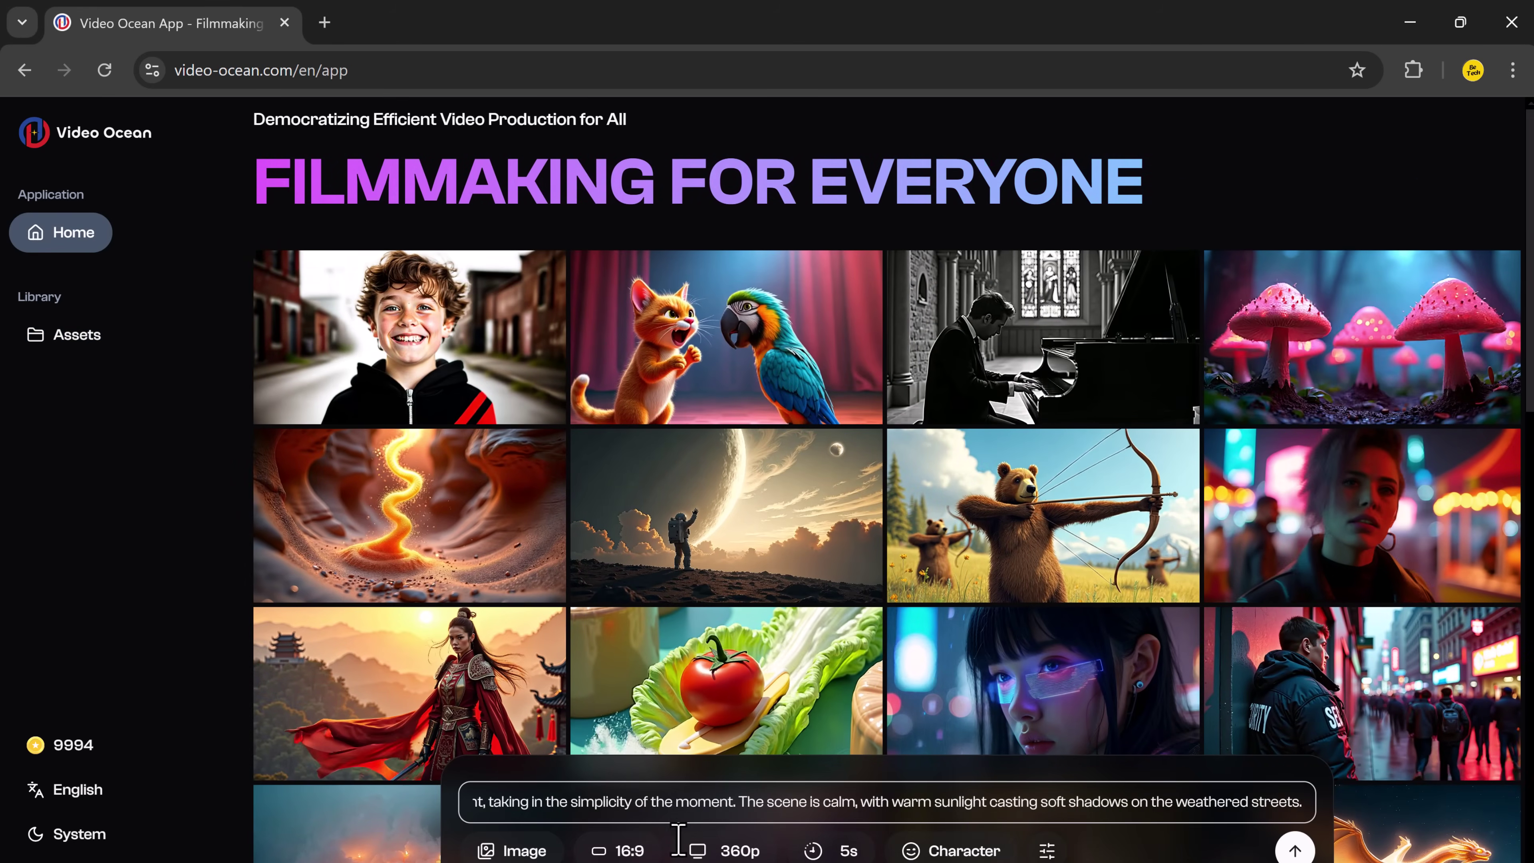
{"action": "left_click", "coordinate": [737, 849]}
{"action": "left_click", "coordinate": [744, 810]}
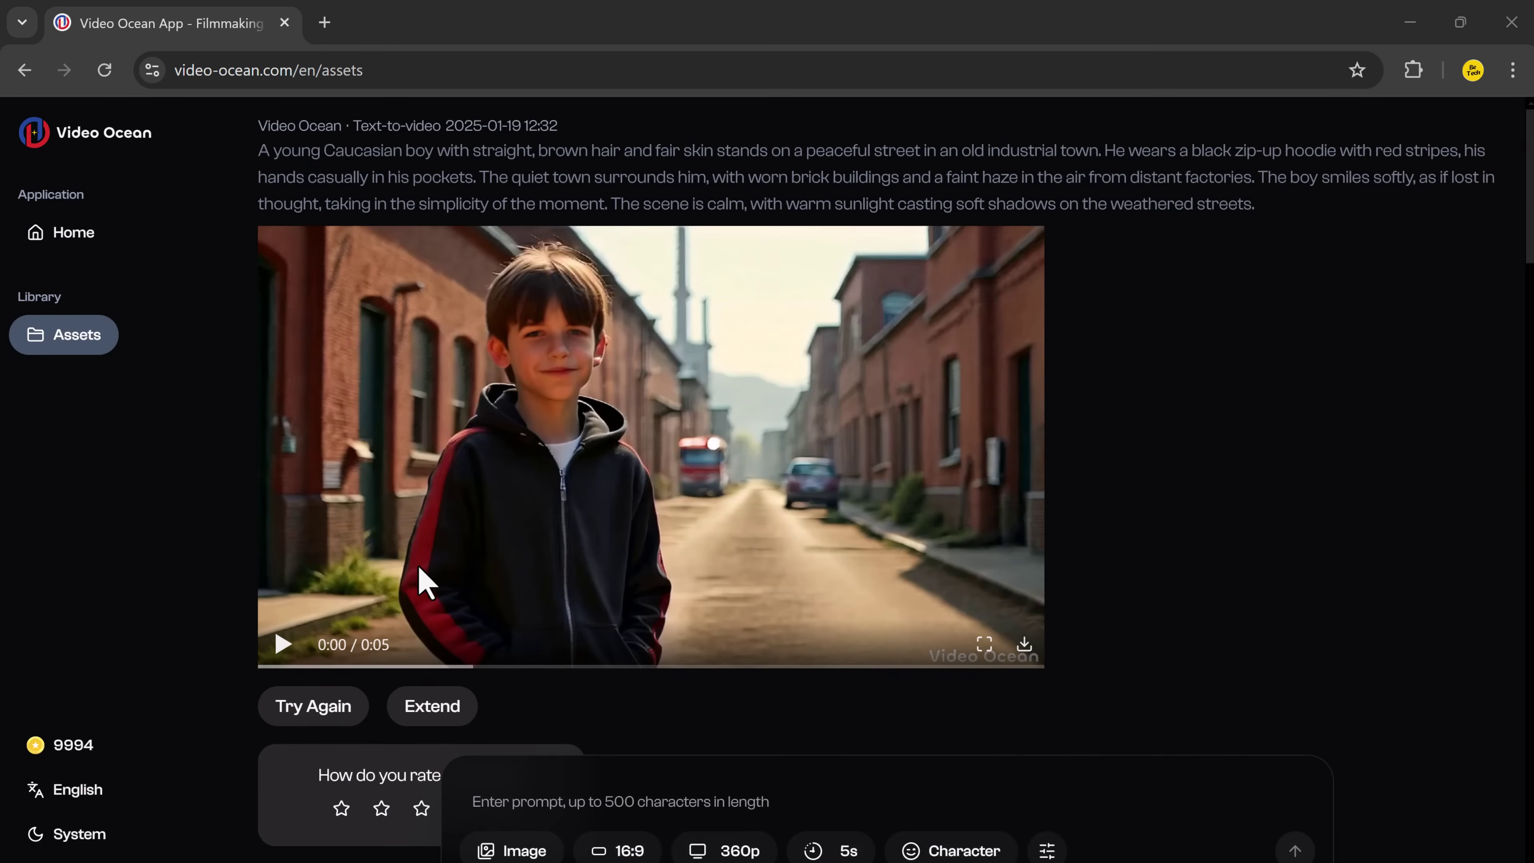
{"action": "left_click", "coordinate": [282, 644]}
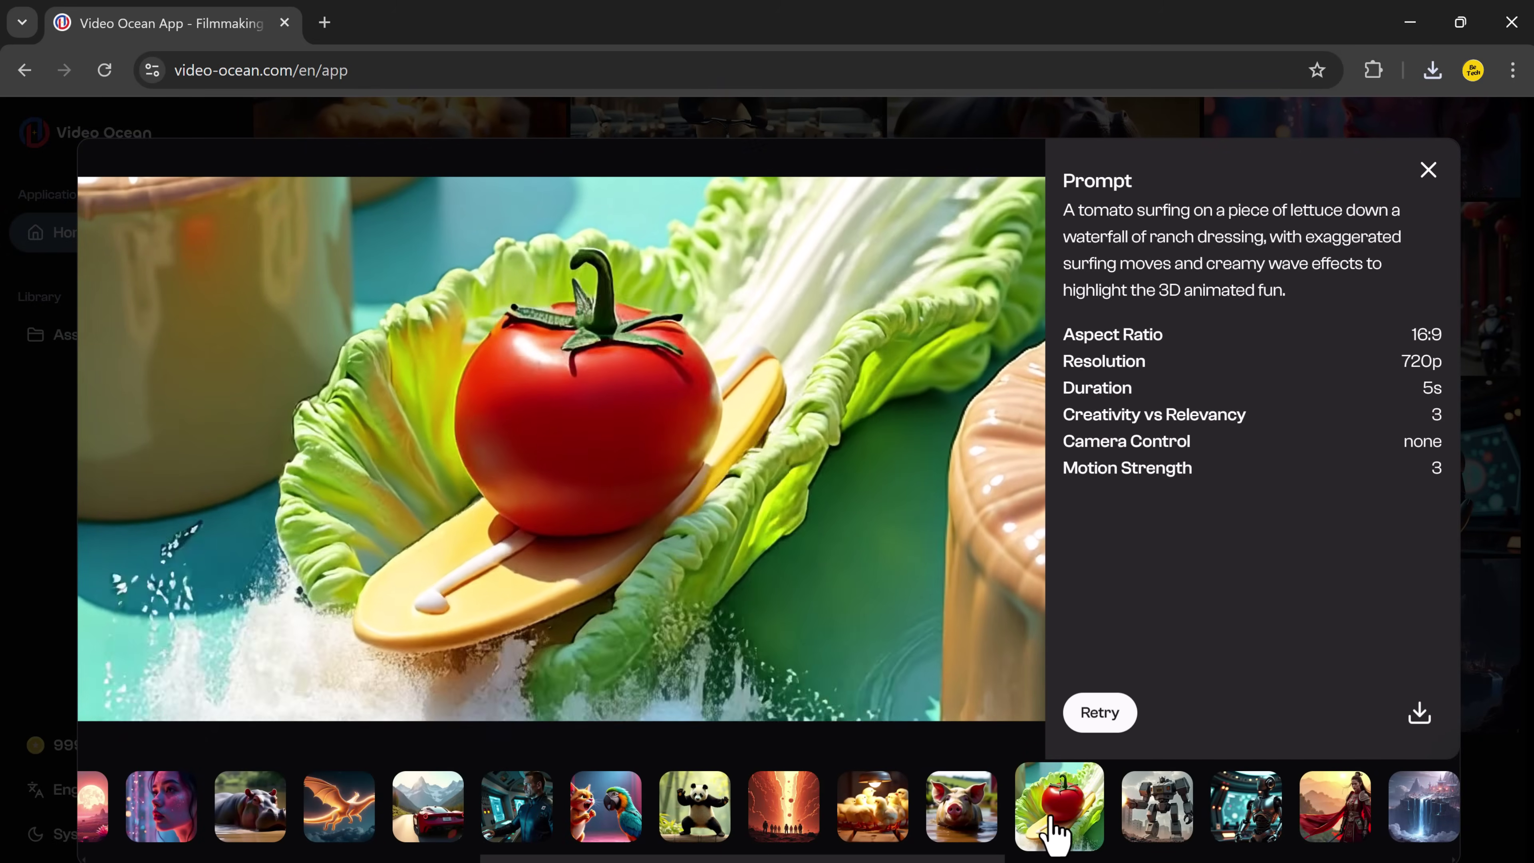
{"action": "left_click", "coordinate": [349, 826]}
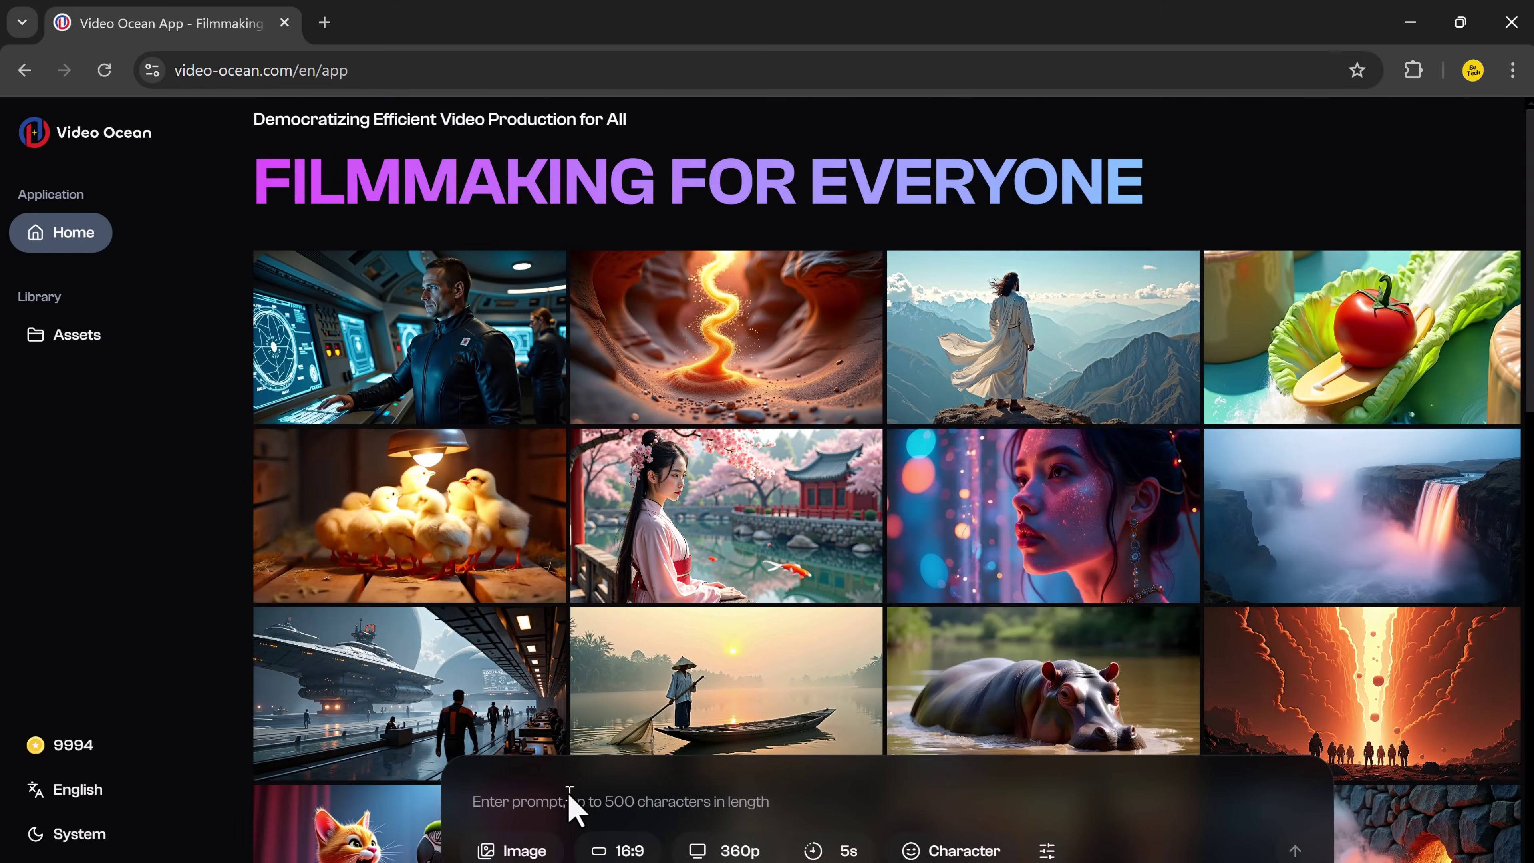
- Upload the photo pexels-cottonbro-5124473 as the video's starting image
{"action": "left_click", "coordinate": [524, 850]}
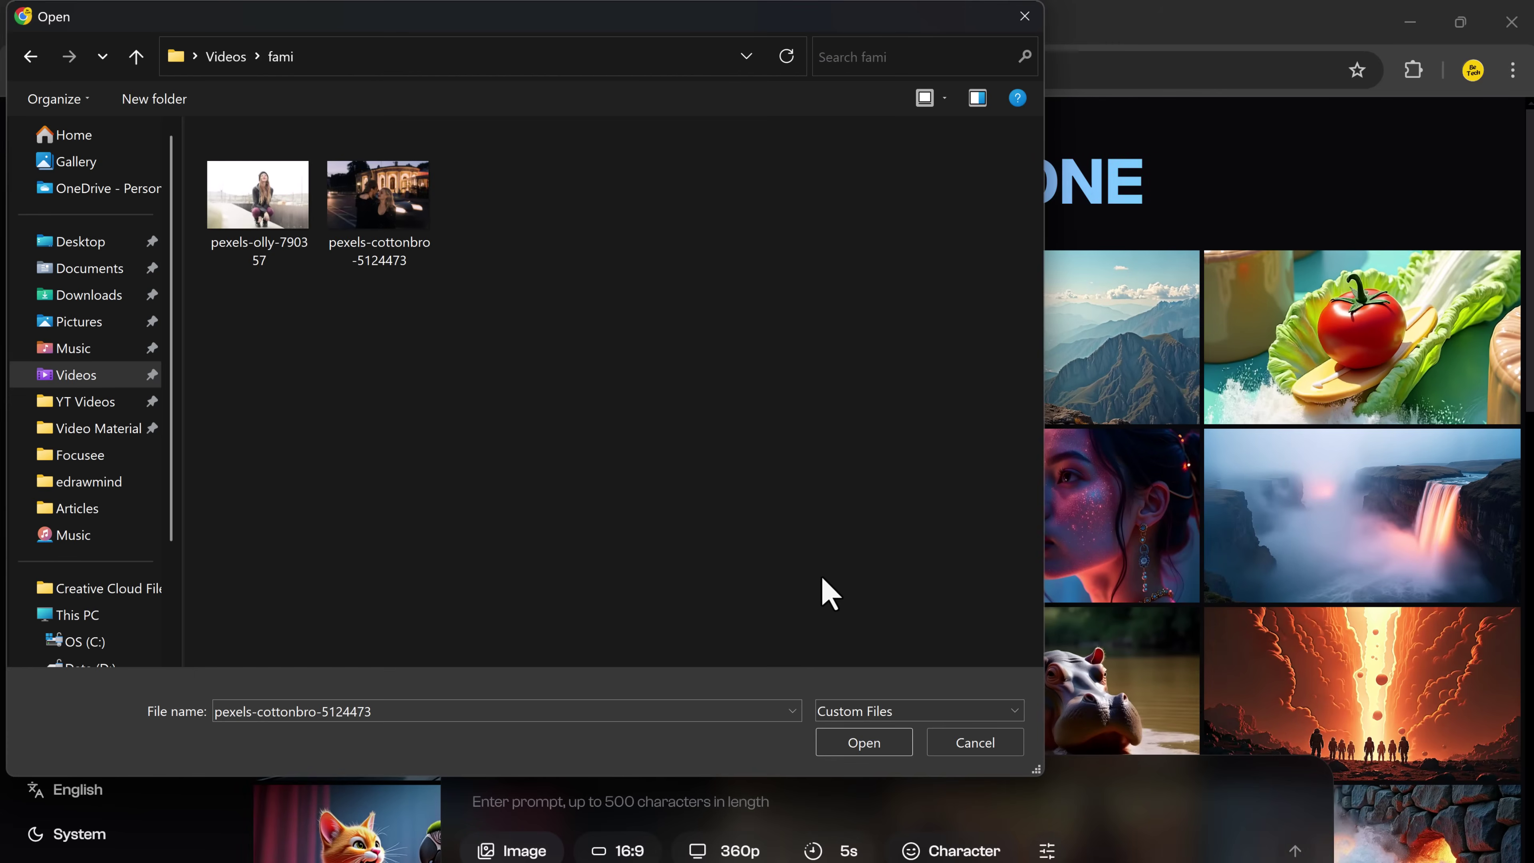
{"action": "left_click", "coordinate": [877, 746]}
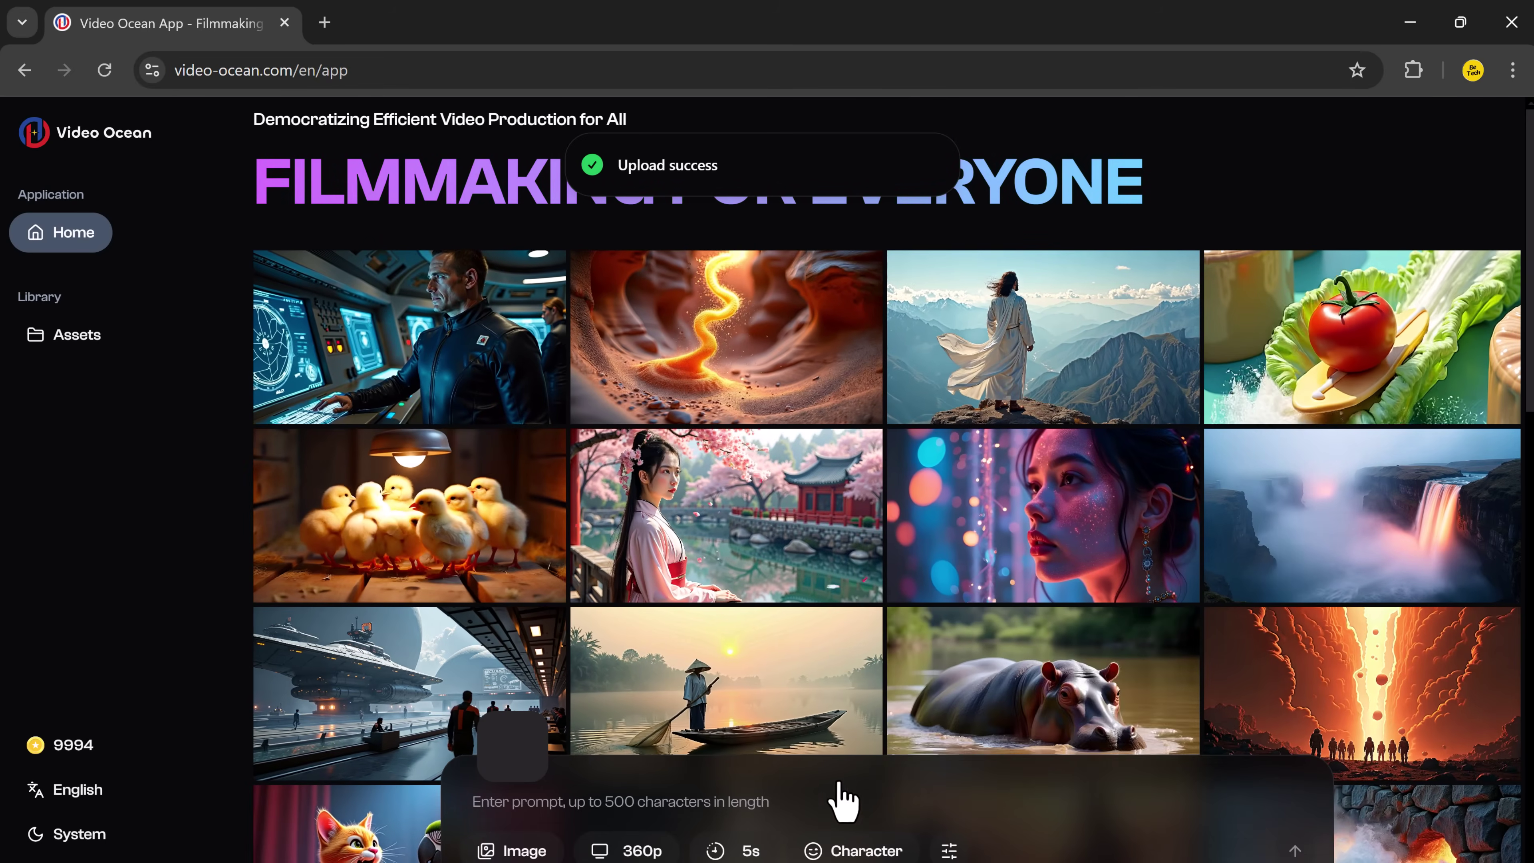
- Enter the prompt 'A couple in the rain' with 720p resolution and 5s duration
{"action": "left_click", "coordinate": [740, 803]}
{"action": "type", "text": "A couple i"}
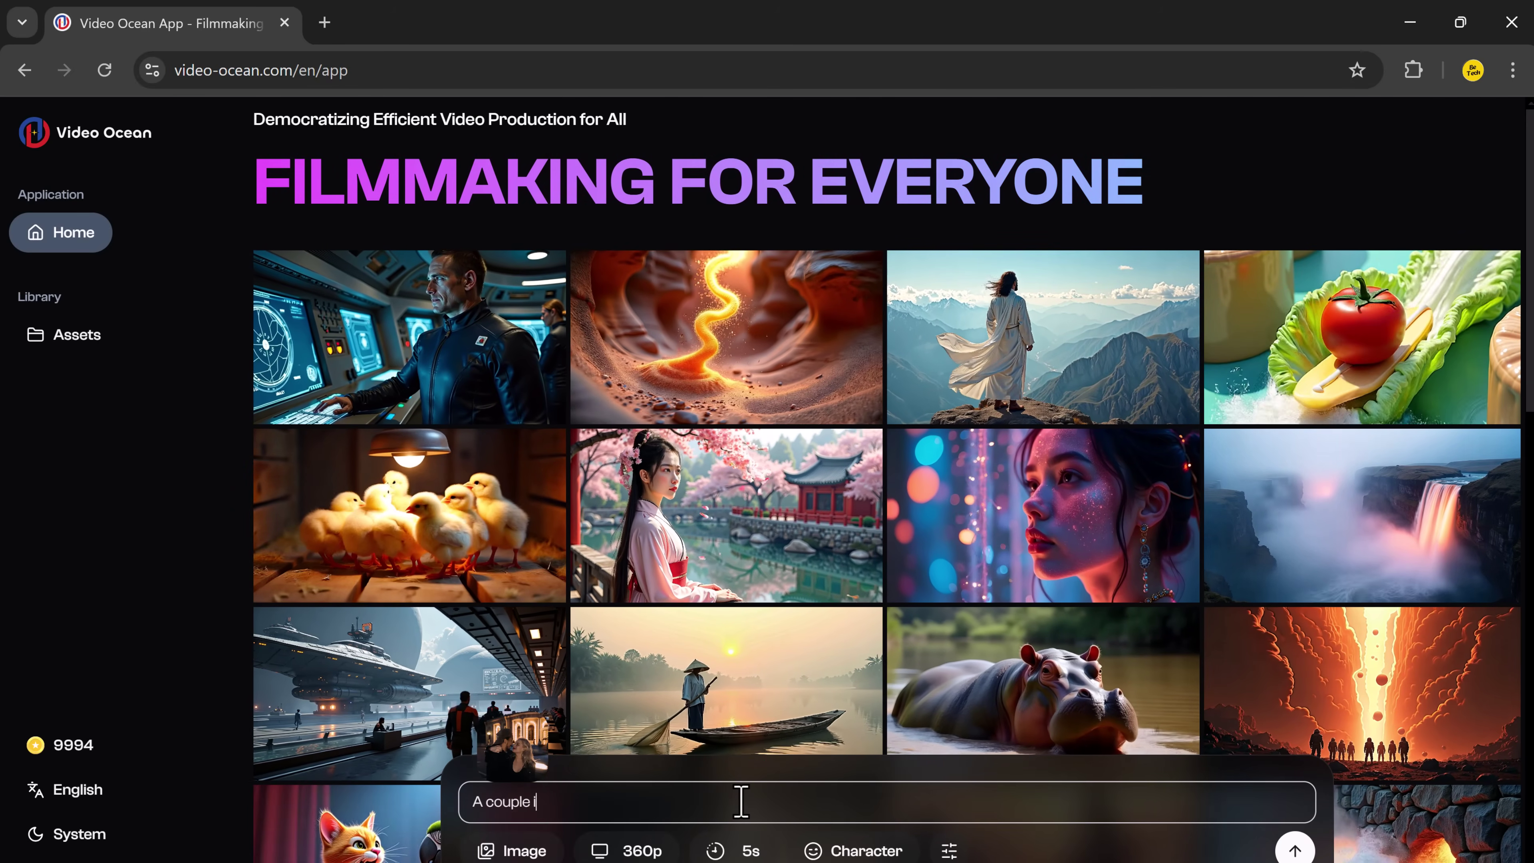
{"action": "type", "text": "n the rain"}
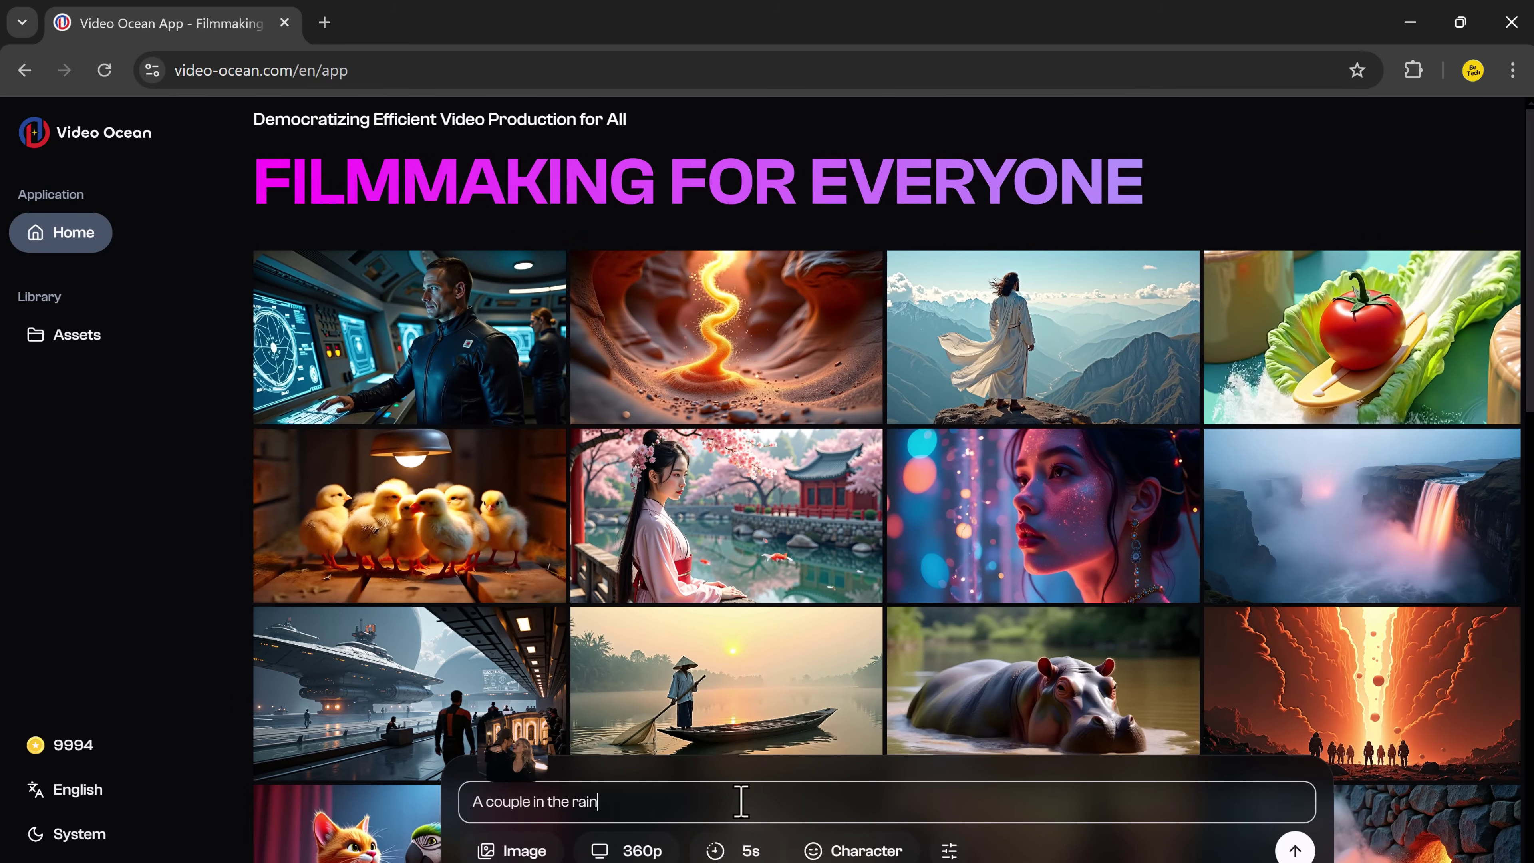
{"action": "left_click", "coordinate": [662, 849]}
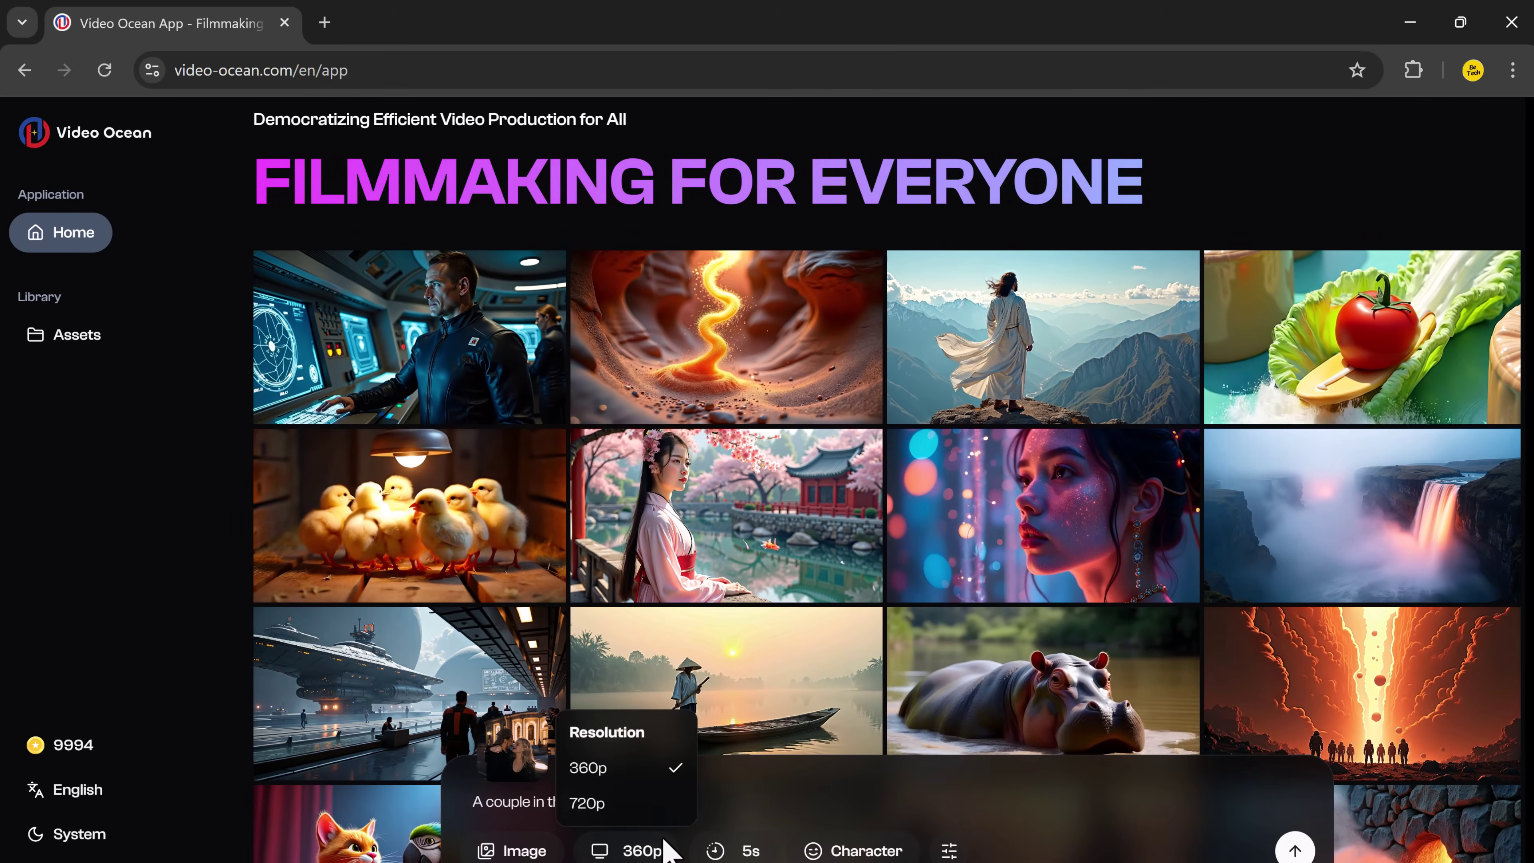
{"action": "left_click", "coordinate": [645, 809]}
{"action": "left_click", "coordinate": [735, 851]}
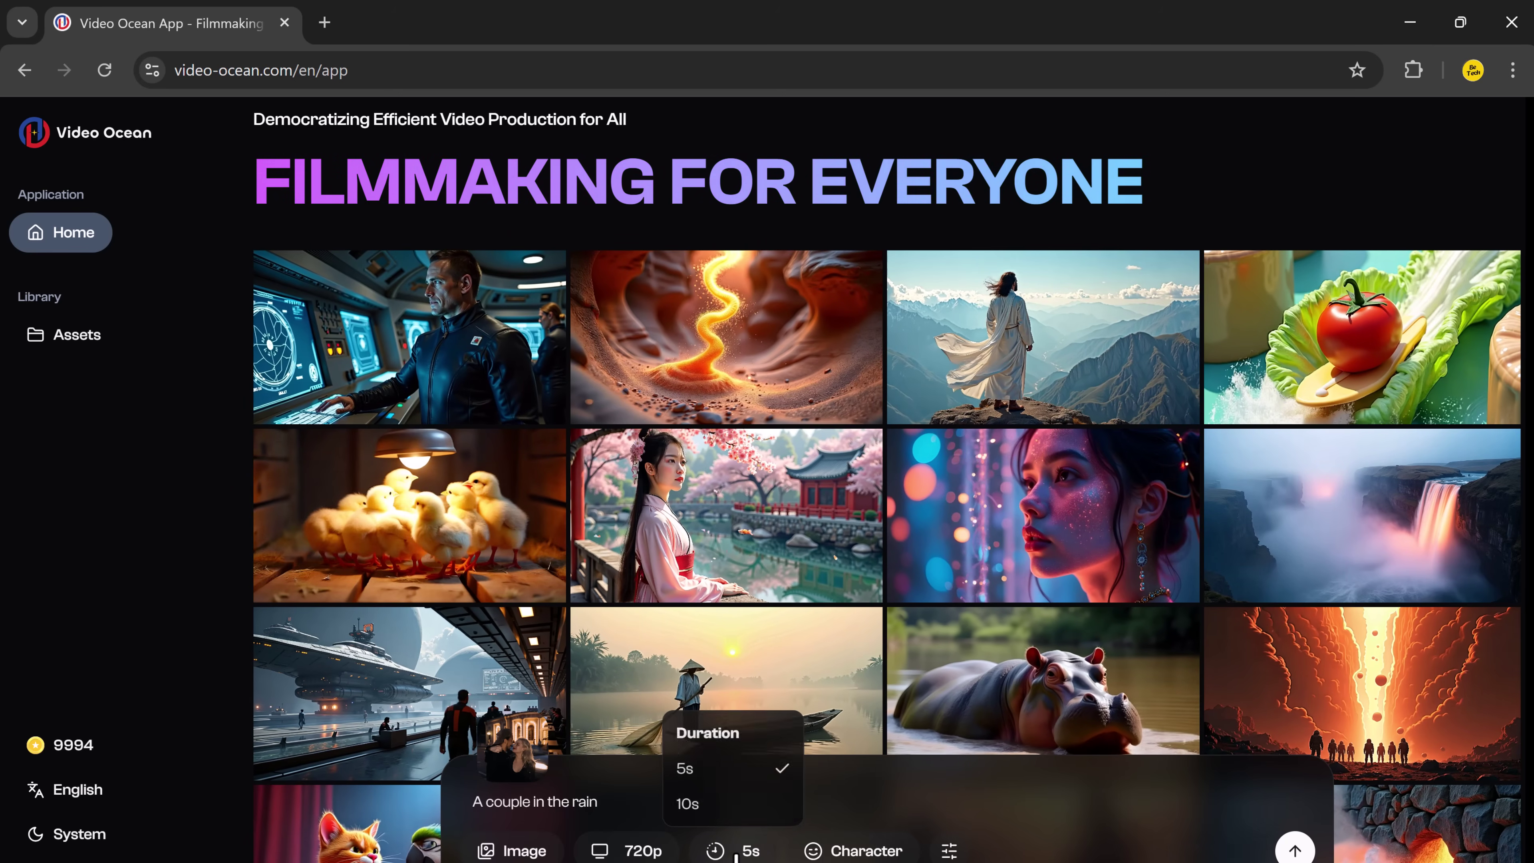
{"action": "left_click", "coordinate": [760, 779]}
- Set Creativity vs Relevancy to 2 and generate the image-to-video clip
{"action": "left_click", "coordinate": [951, 850]}
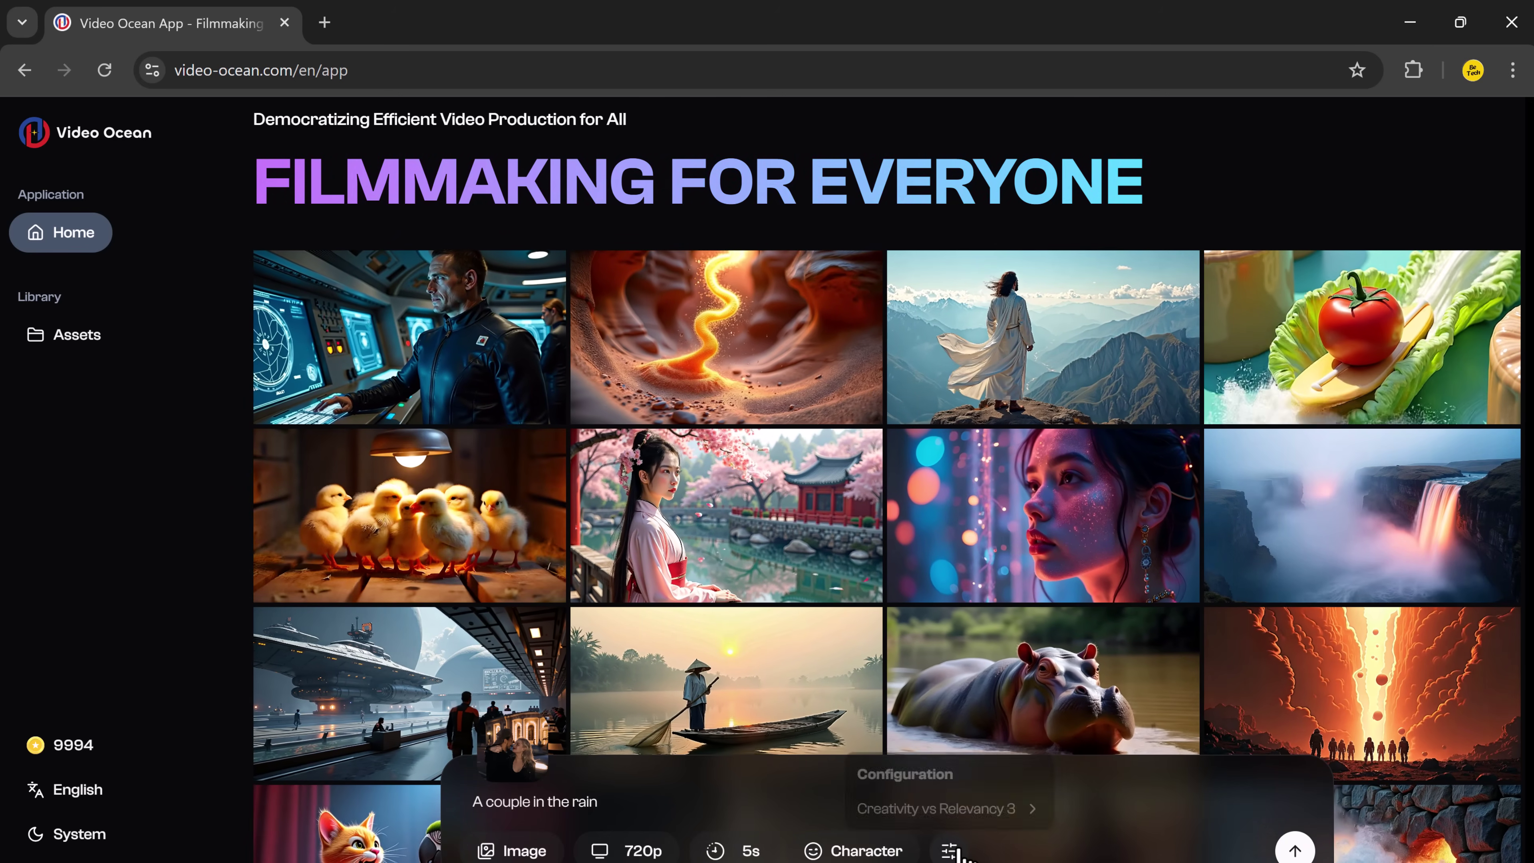
{"action": "mouse_move", "coordinate": [1039, 806]}
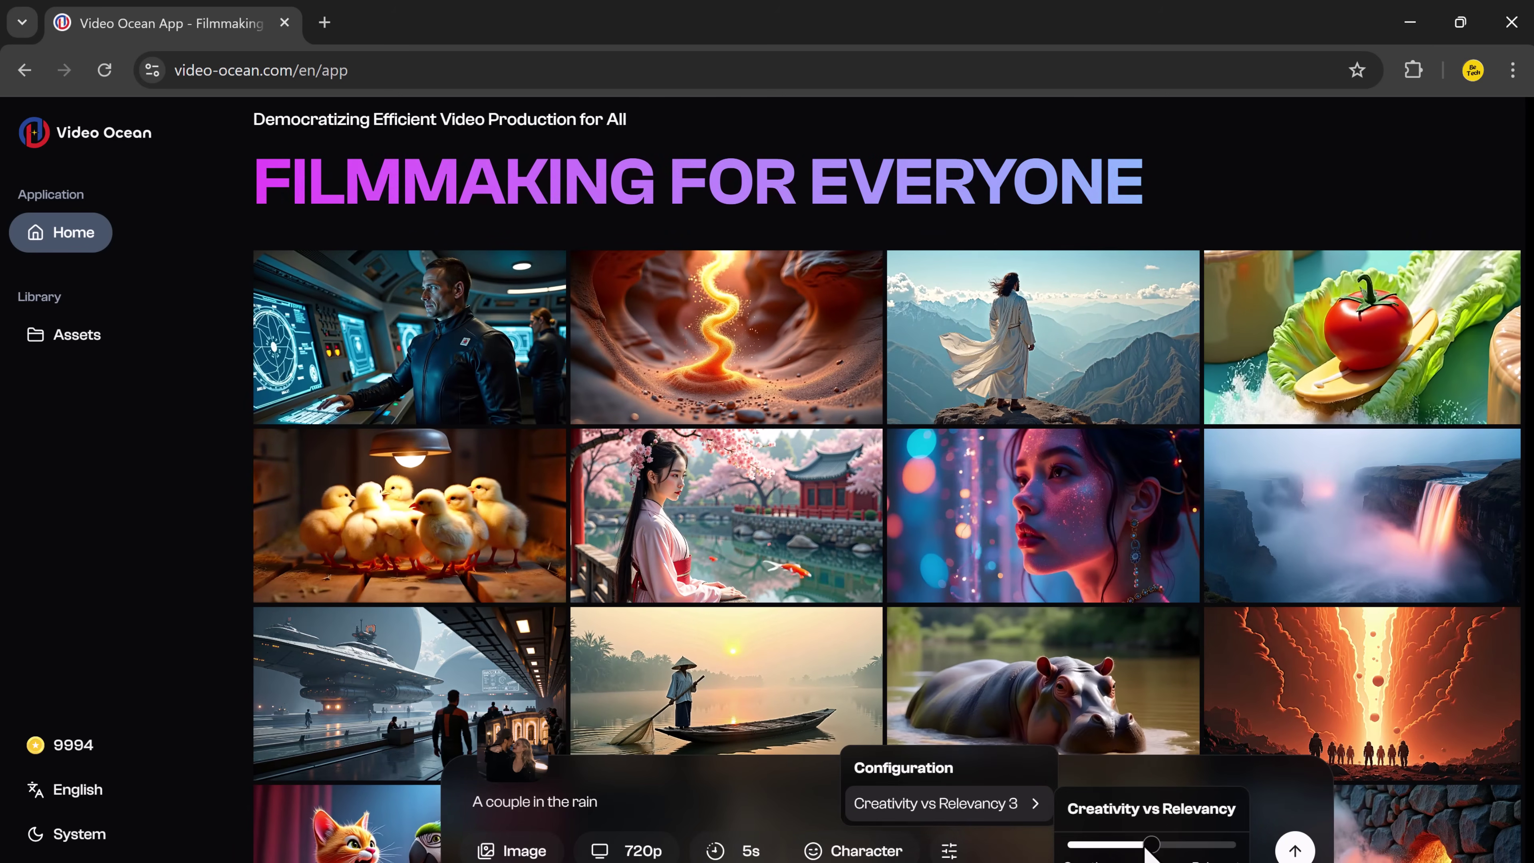
{"action": "left_click", "coordinate": [1113, 844]}
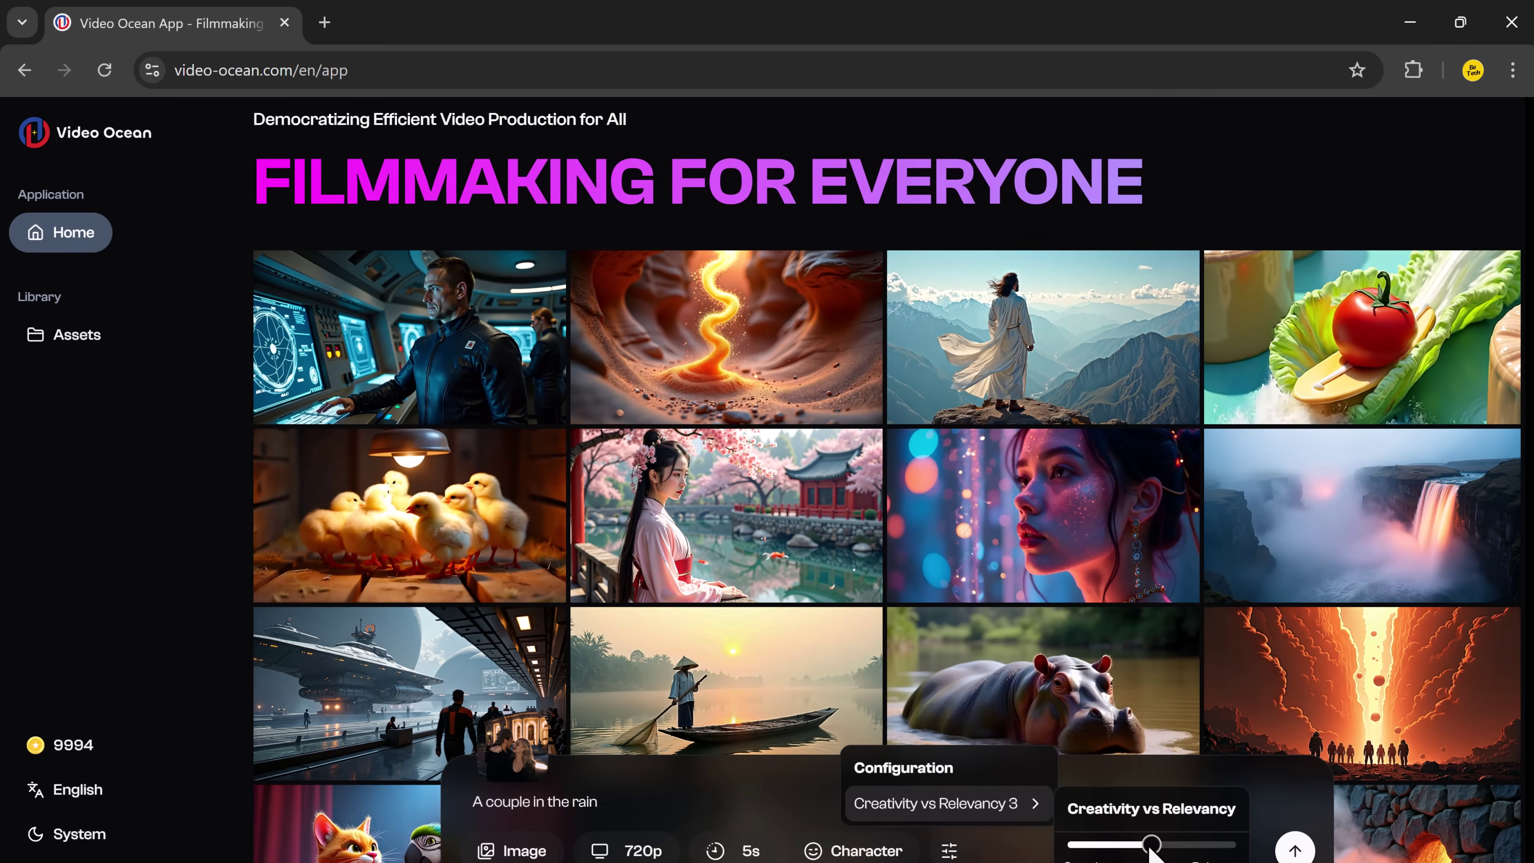
{"action": "left_click", "coordinate": [1295, 851]}
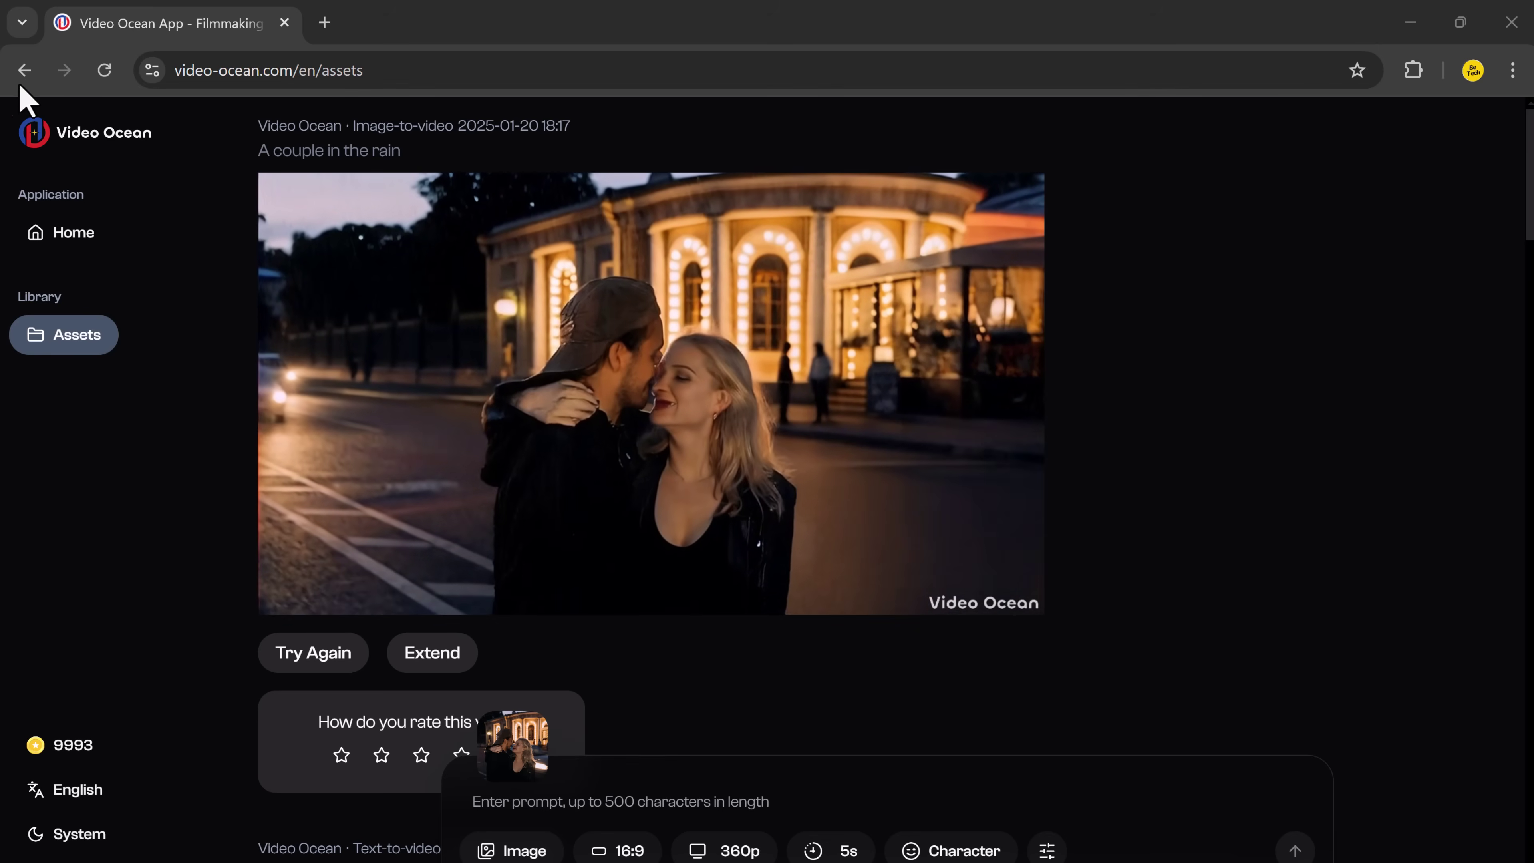
- Leave the Assets library and return to the Video Ocean landing page
{"action": "left_click", "coordinate": [24, 71]}
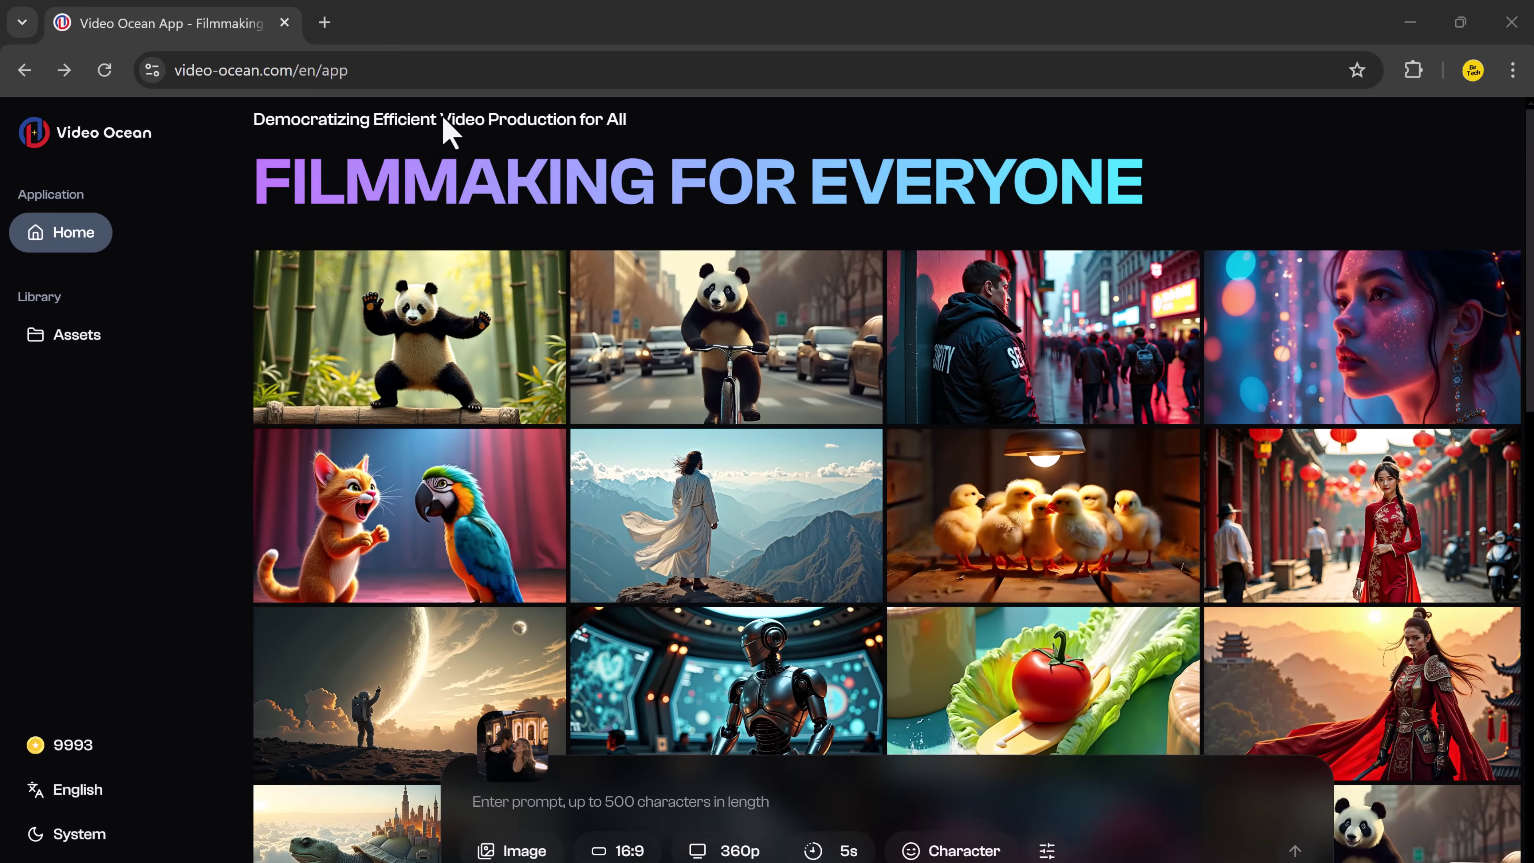
{"action": "mouse_move", "coordinate": [1464, 319]}
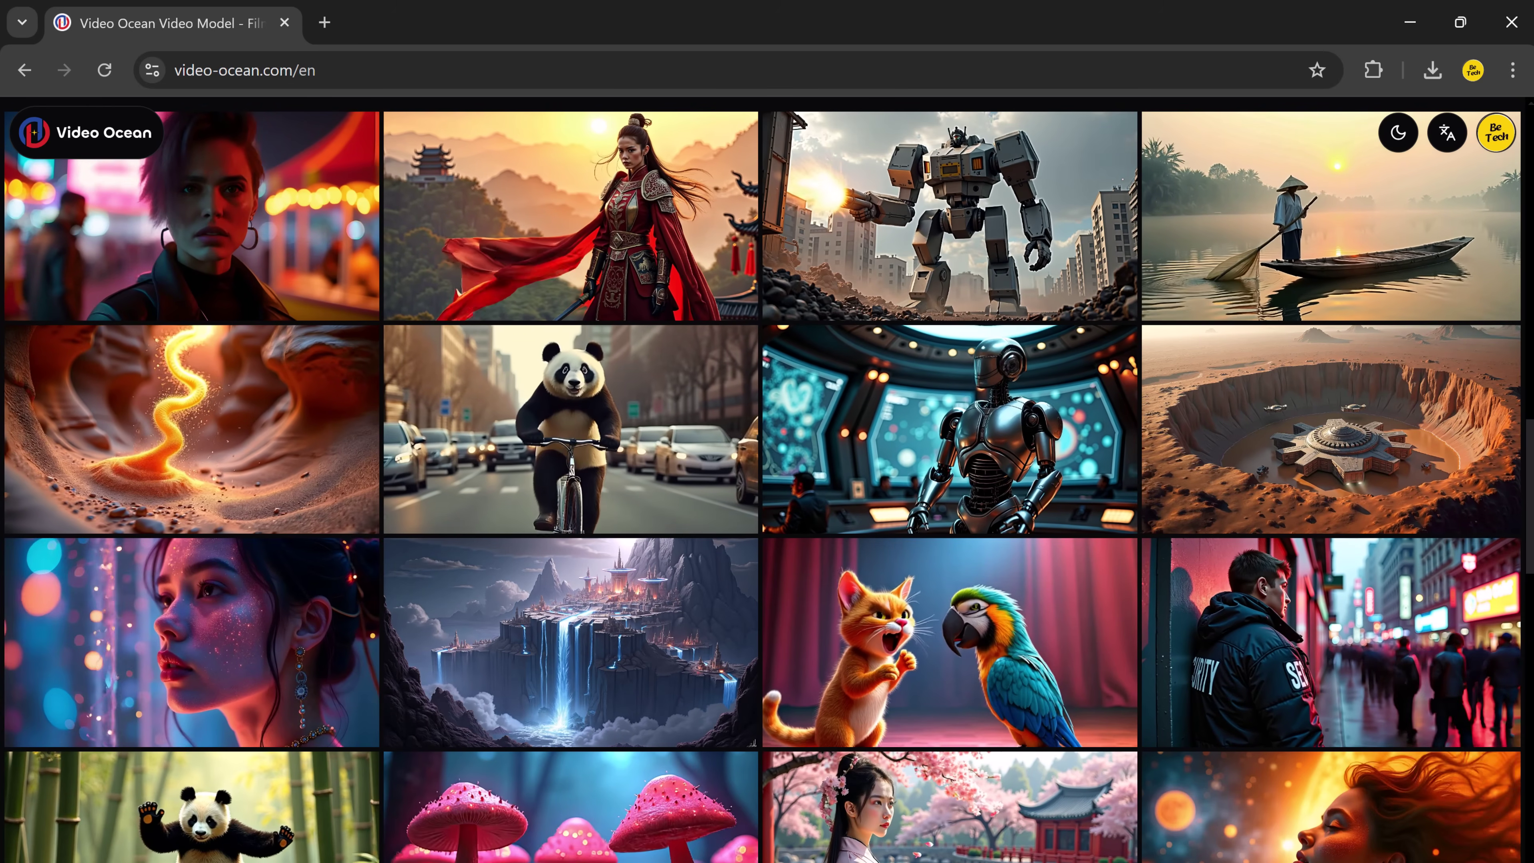
- Scroll to the bottom of the showcase gallery, past the hippo, dragon and waterfall clips
{"action": "scroll", "coordinate": [1513, 578], "scroll_direction": "down", "scroll_amount": 10}
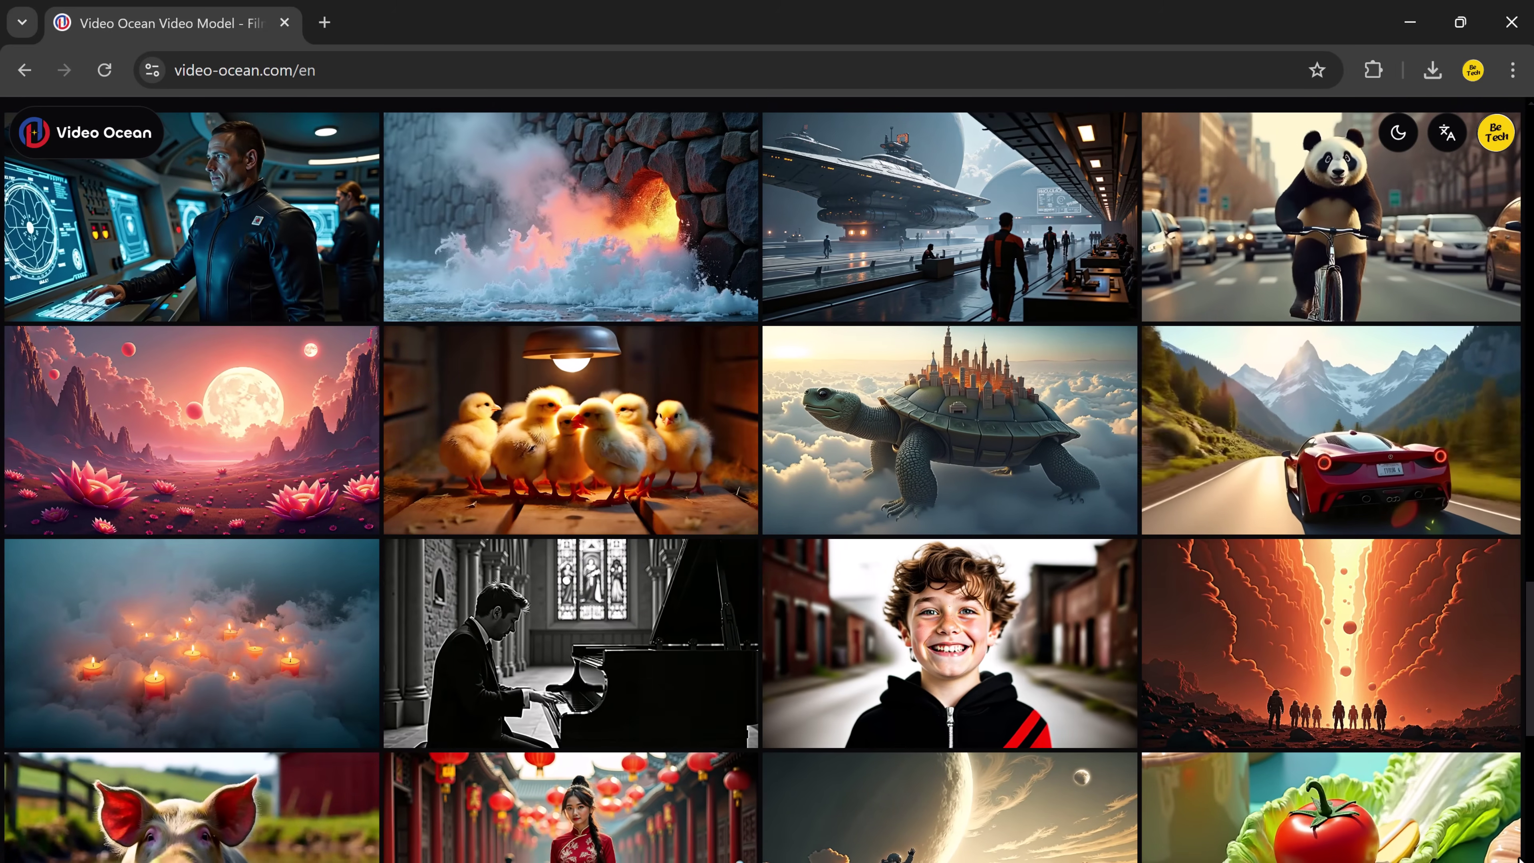
{"action": "scroll", "coordinate": [1518, 858], "scroll_direction": "down", "scroll_amount": 1}
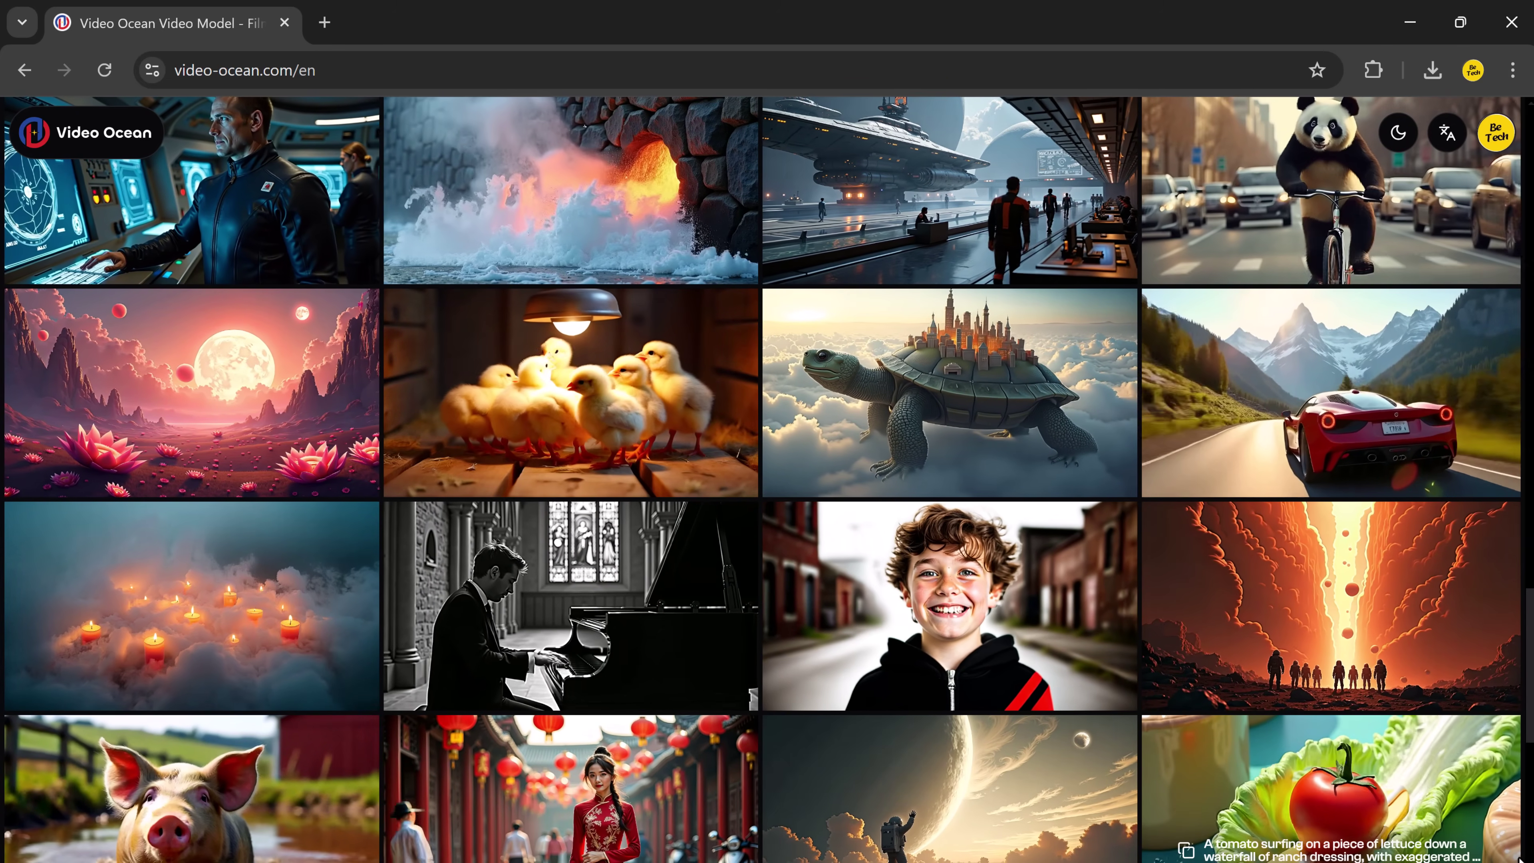
{"action": "scroll", "coordinate": [1519, 858], "scroll_direction": "down", "scroll_amount": 2}
{"action": "scroll", "coordinate": [1520, 858], "scroll_direction": "down", "scroll_amount": 10}
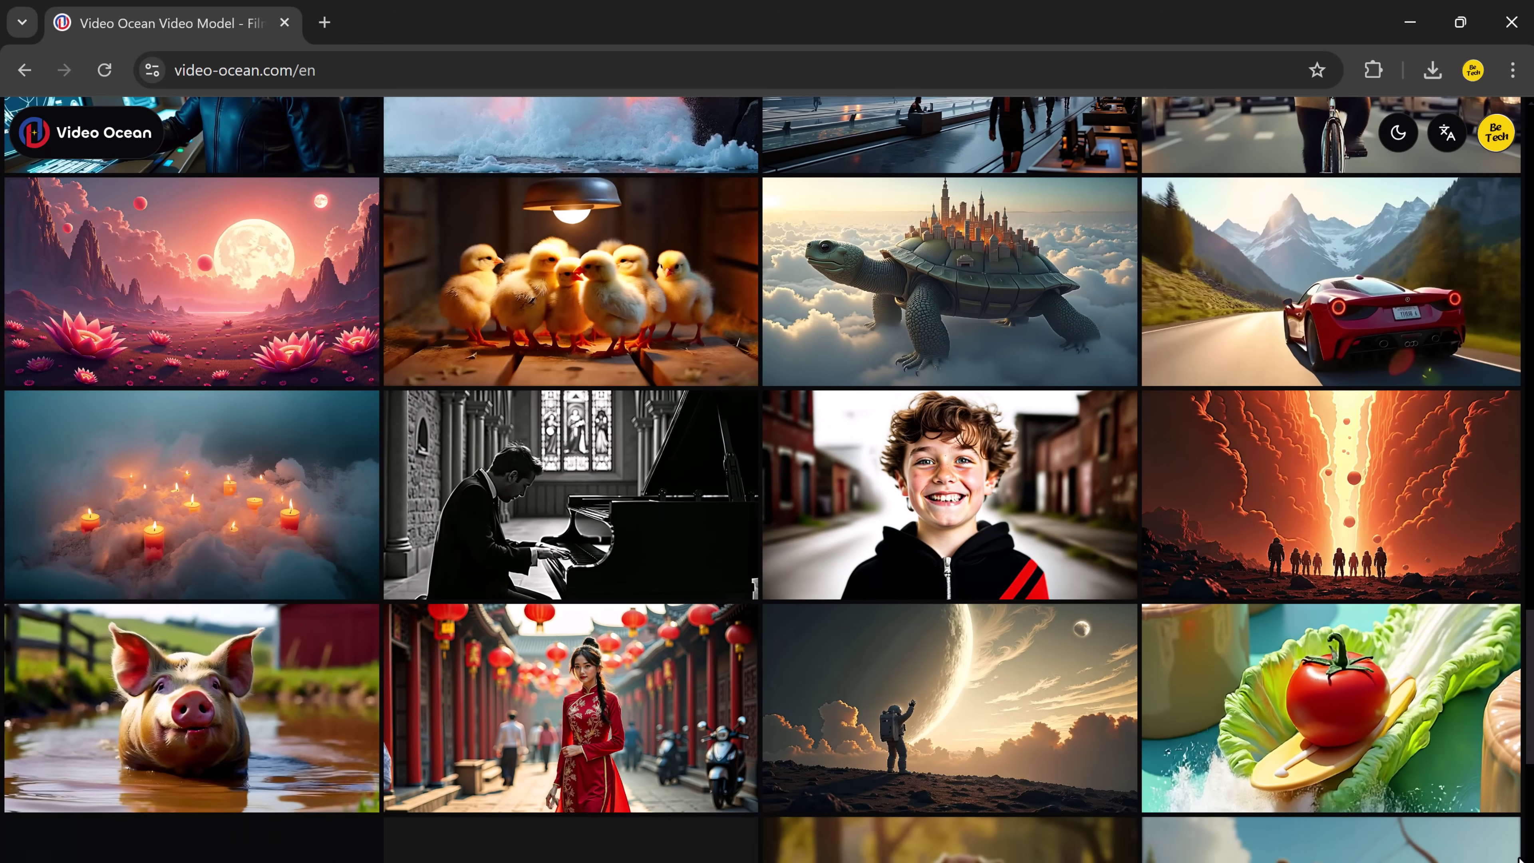
{"action": "scroll", "coordinate": [1520, 858], "scroll_direction": "down", "scroll_amount": 3}
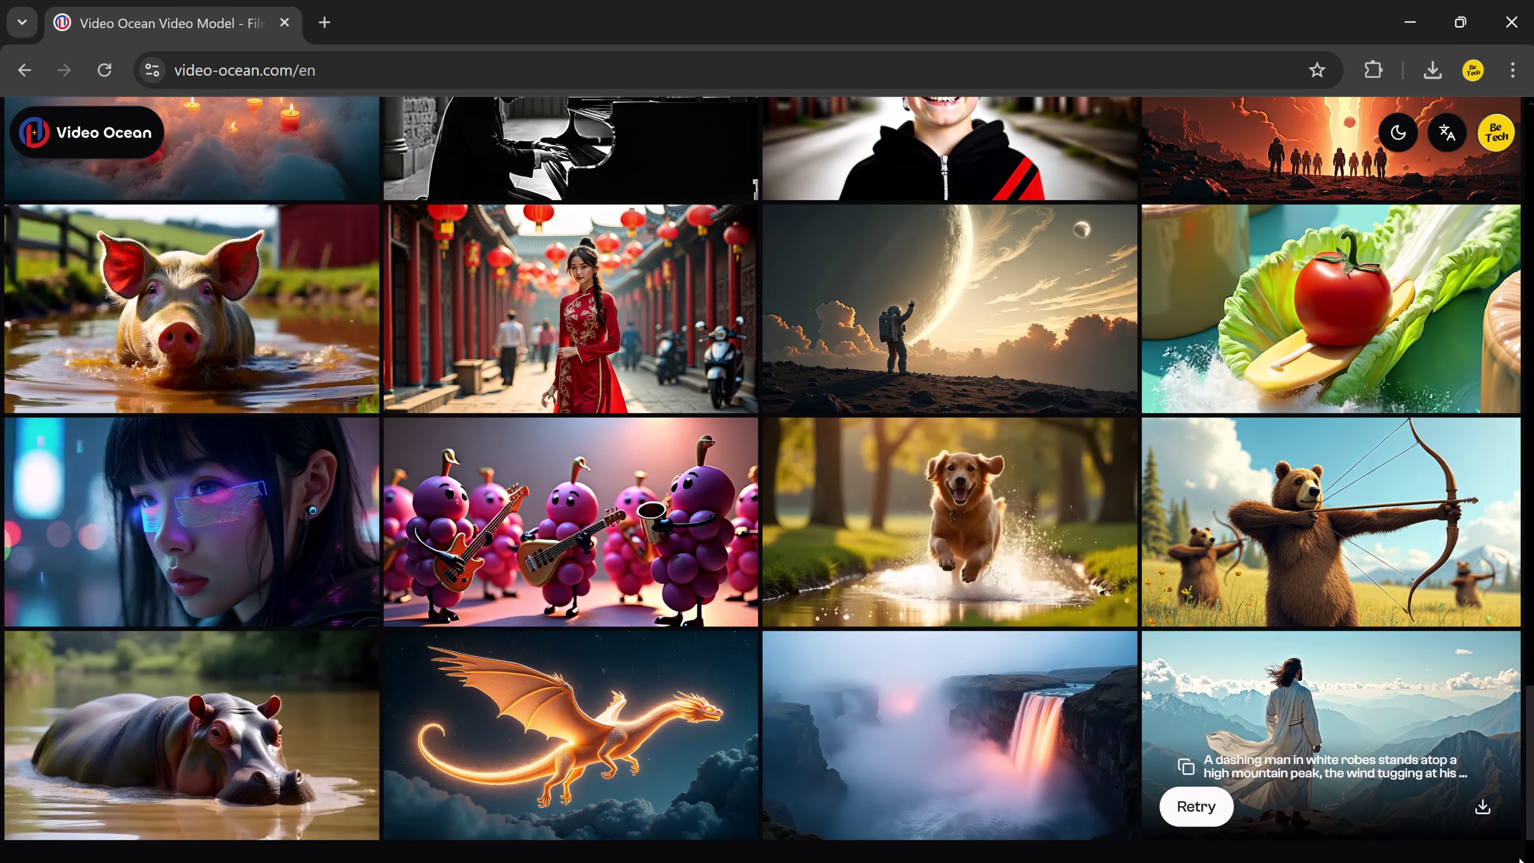